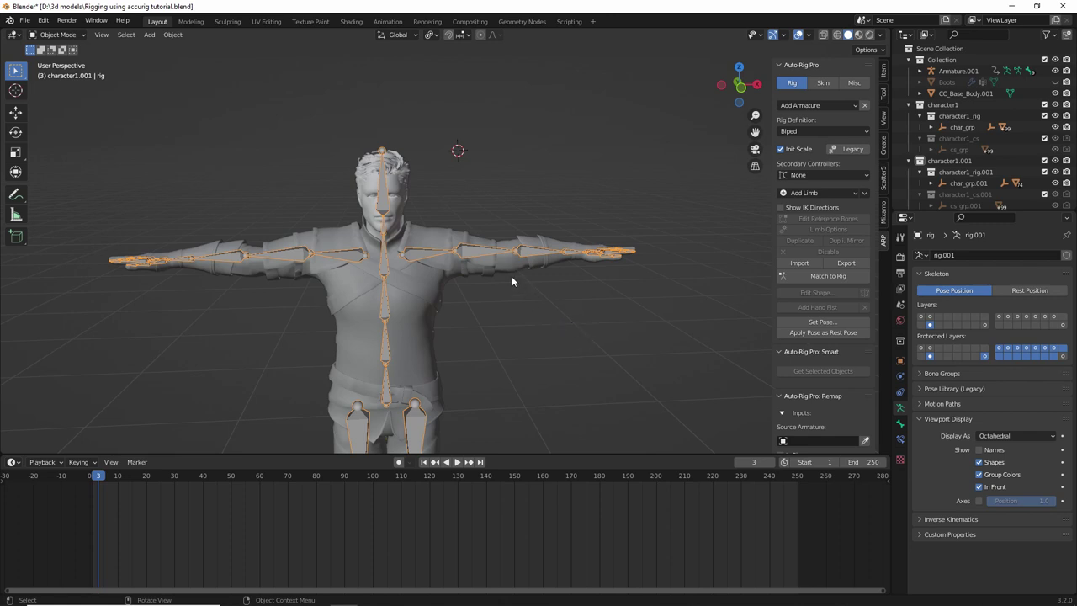
Step: Examine the character's body mesh and its reference bones from several angles, selecting each in turn
middle_drag(512, 280, 455, 315)
middle_drag(571, 353, 403, 306)
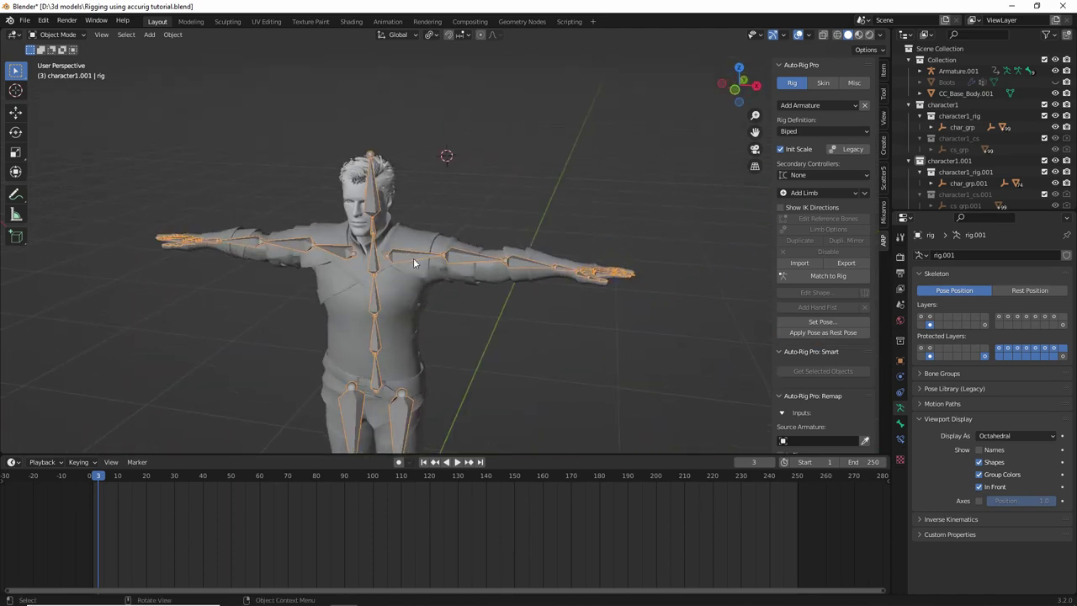
click(402, 279)
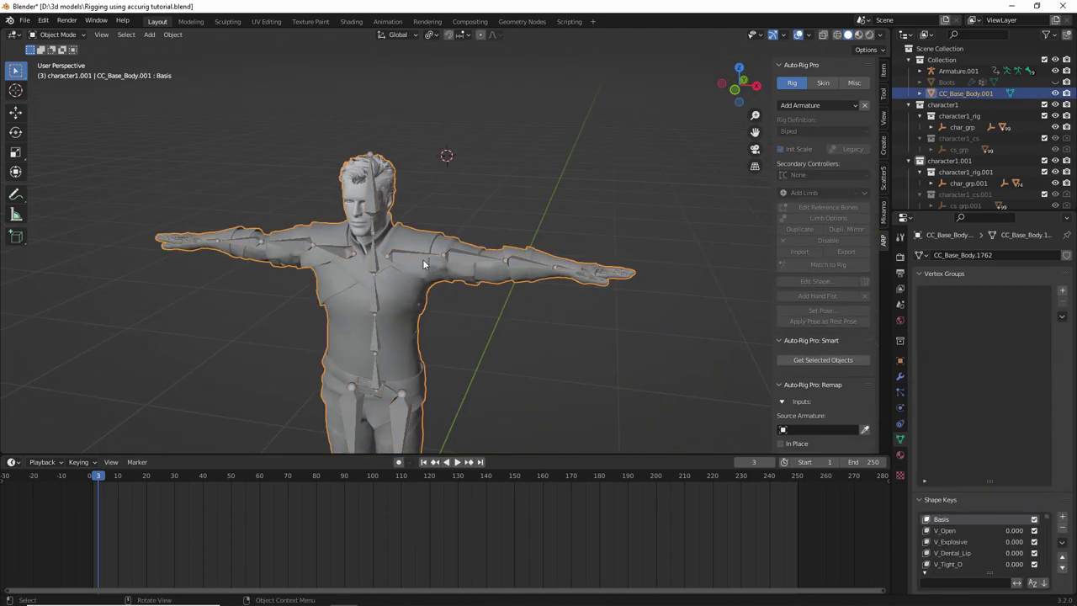
click(459, 265)
scroll(467, 336, up, 6)
middle_drag(423, 335, 486, 292)
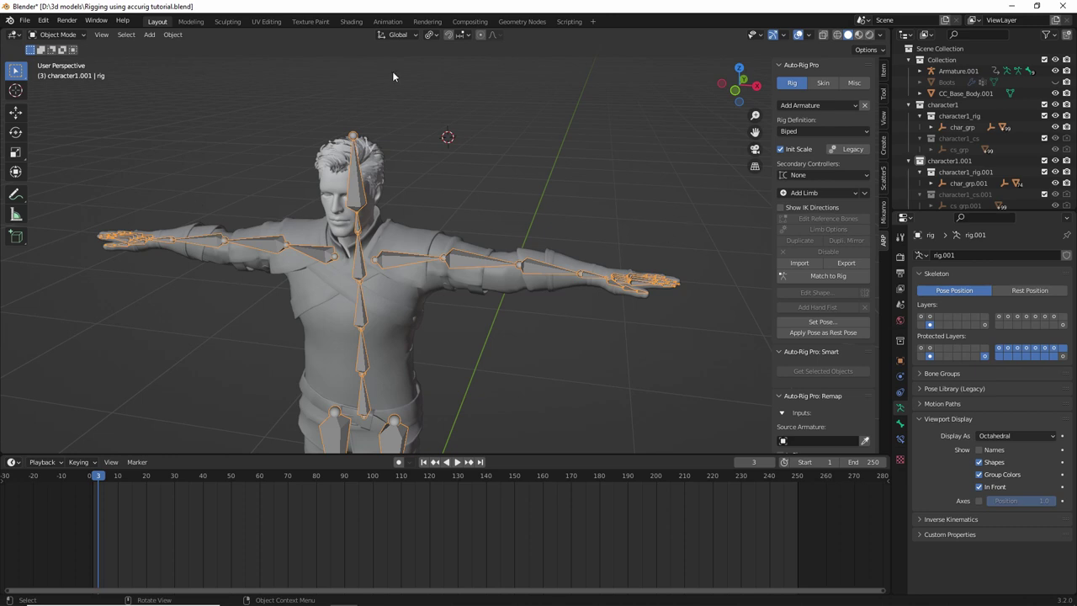
middle_drag(495, 316, 441, 303)
click(392, 312)
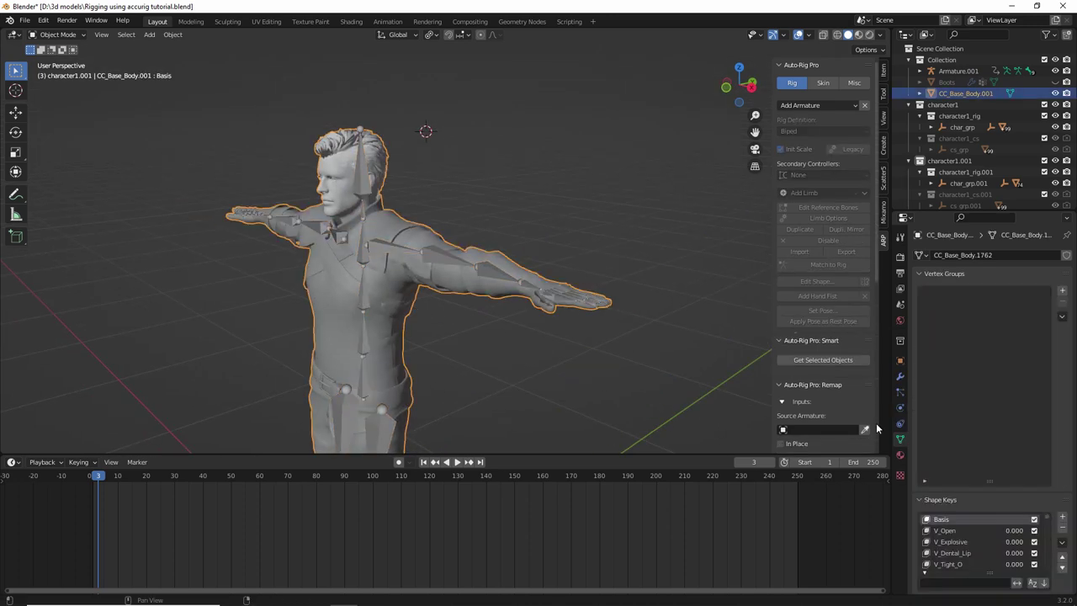
click(408, 254)
middle_drag(407, 253, 606, 281)
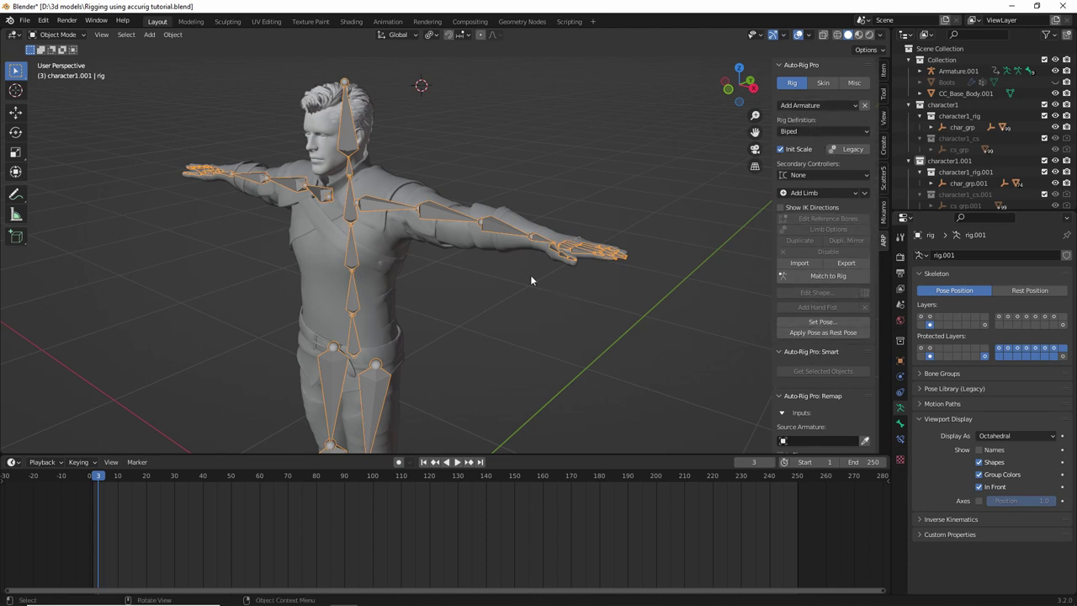
Step: Enter Edit Mode on the body mesh and select all geometry linked to a vertex on the forearm armour
click(488, 249)
scroll(504, 245, up, 5)
key(Tab)
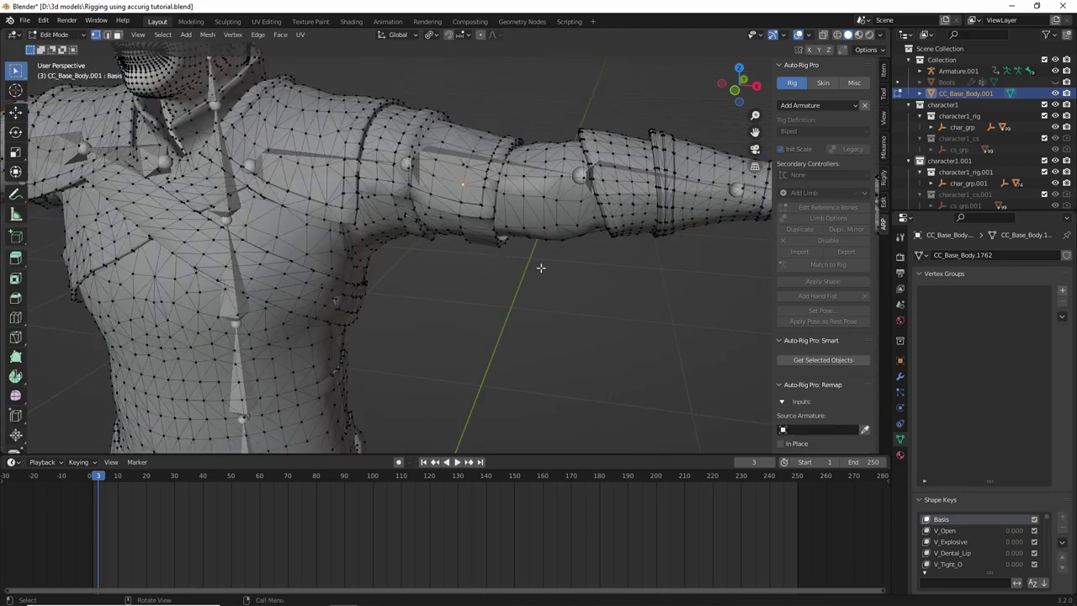
shift+middle_drag(570, 269, 420, 290)
middle_drag(420, 290, 443, 243)
click(502, 239)
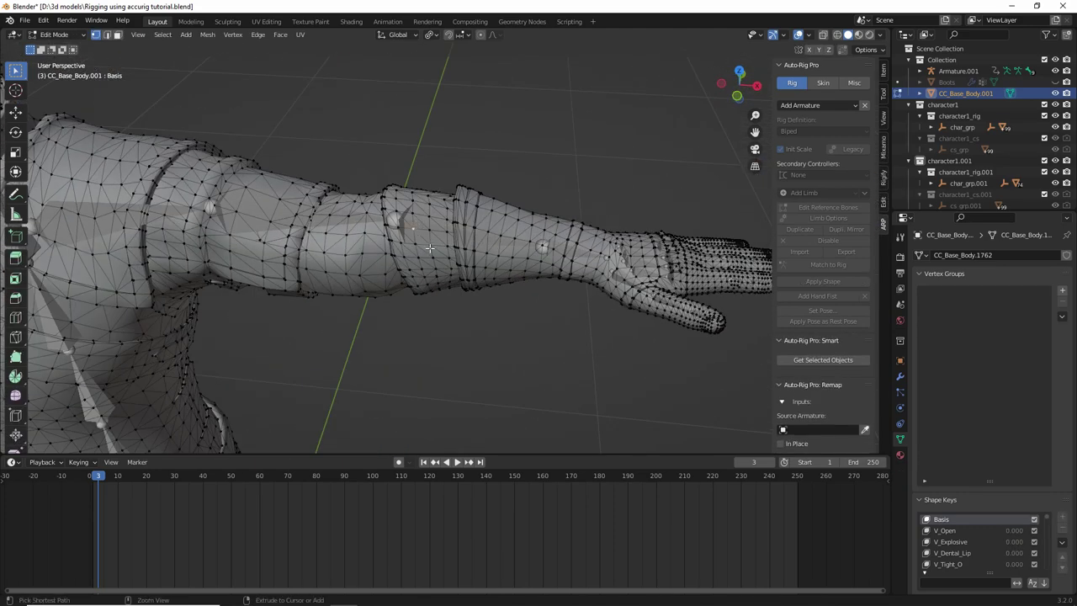
key(ctrl+l)
Step: Select the linked geometry of the upper-arm armour piece, and likewise that of the shirt beneath it
middle_drag(454, 235, 481, 204)
middle_drag(341, 293, 415, 295)
click(395, 241)
key(ctrl+l)
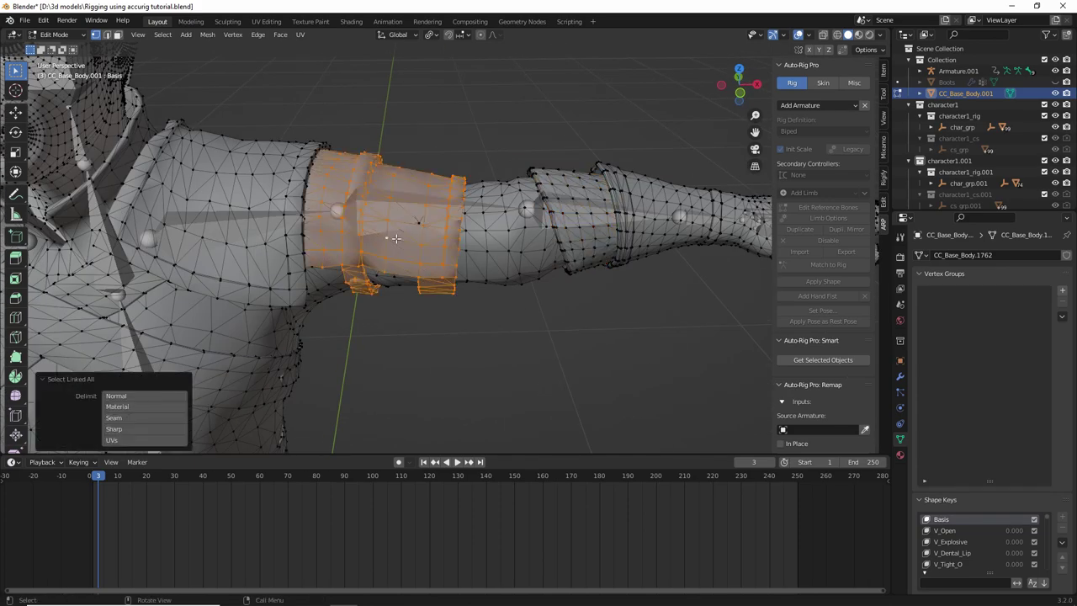
middle_drag(404, 252, 551, 271)
click(432, 239)
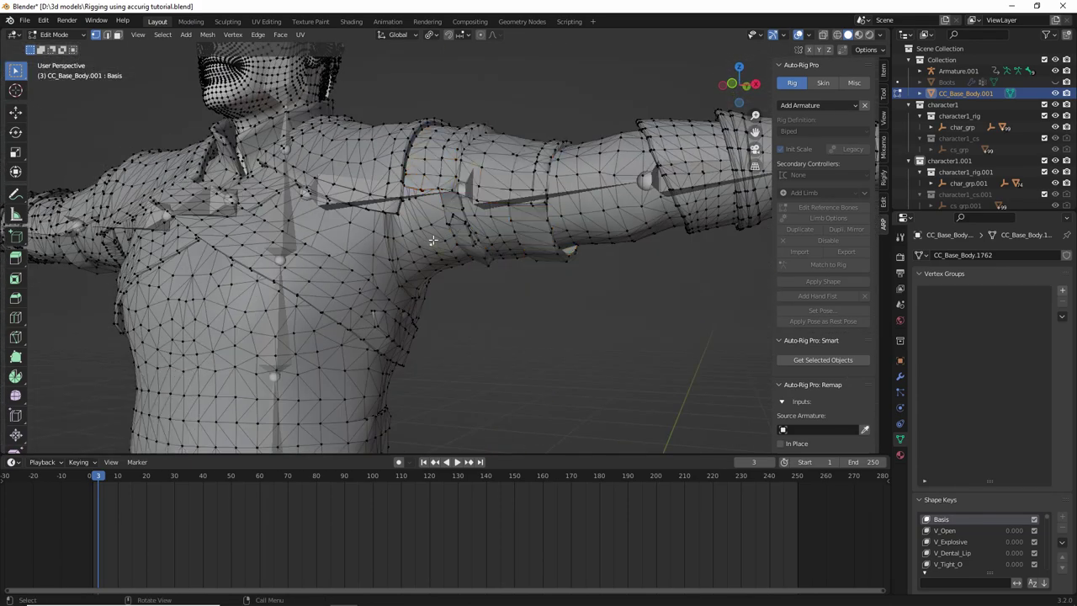
key(ctrl+l)
scroll(431, 242, down, 6)
middle_drag(376, 276, 355, 308)
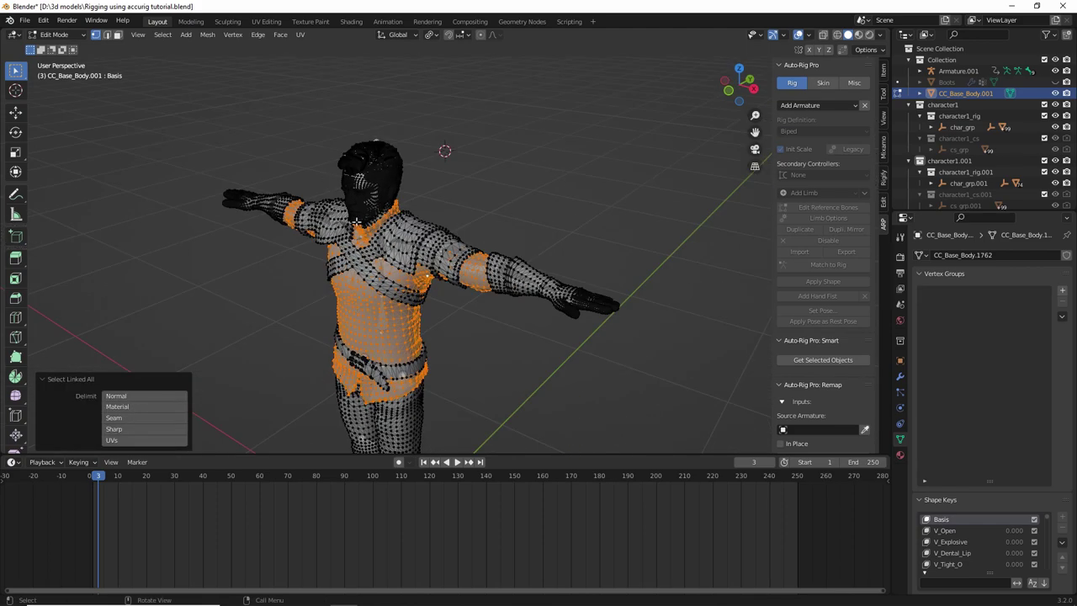
Step: Inspect the rest of the outfit's separate pieces by selecting further linked geometry on the body mesh
scroll(439, 231, up, 5)
middle_drag(565, 225, 616, 199)
scroll(616, 199, down, 5)
shift+middle_drag(427, 349, 608, 396)
scroll(442, 295, up, 4)
scroll(443, 295, down, 4)
shift+middle_drag(460, 346, 392, 240)
middle_drag(542, 366, 500, 341)
click(482, 374)
key(ctrl+l)
click(476, 376)
key(ctrl+l)
Step: Finish inspecting the mesh pieces, return to Object Mode and clear the selection
click(452, 239)
shift+middle_drag(452, 239, 517, 347)
scroll(526, 349, up, 5)
scroll(523, 341, down, 4)
mouse_move(503, 294)
middle_down()
mouse_move(483, 298)
mouse_move(494, 303)
middle_up()
key(Tab)
mouse_move(441, 337)
middle_down()
mouse_move(473, 336)
mouse_move(455, 339)
middle_up()
click(457, 345)
middle_drag(373, 306, 487, 146)
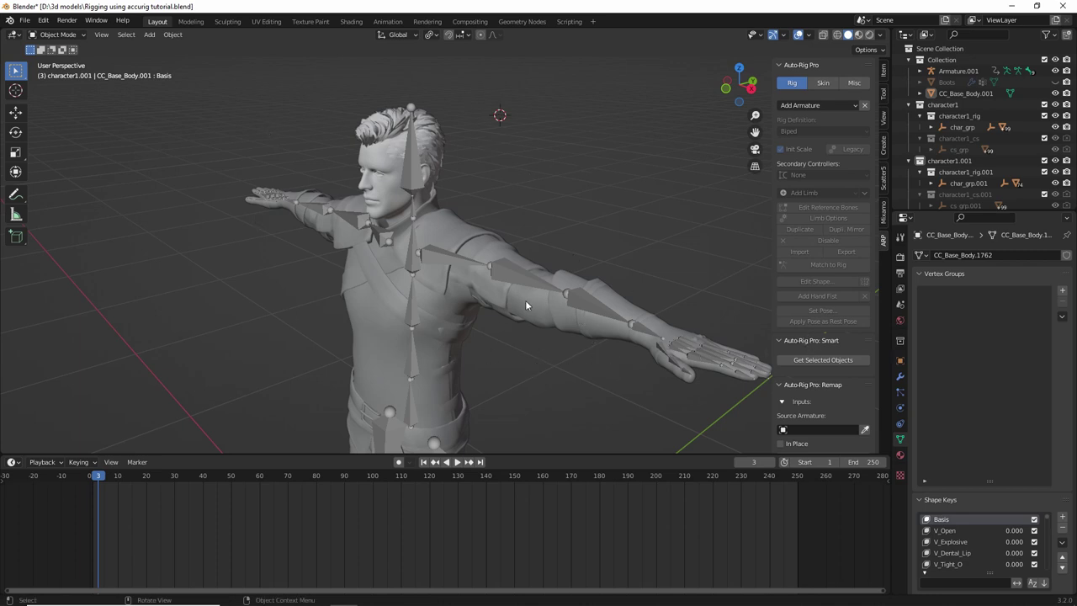
Step: Select the reference armature and generate the control rig with Match to Rig
scroll(841, 293, down, 2)
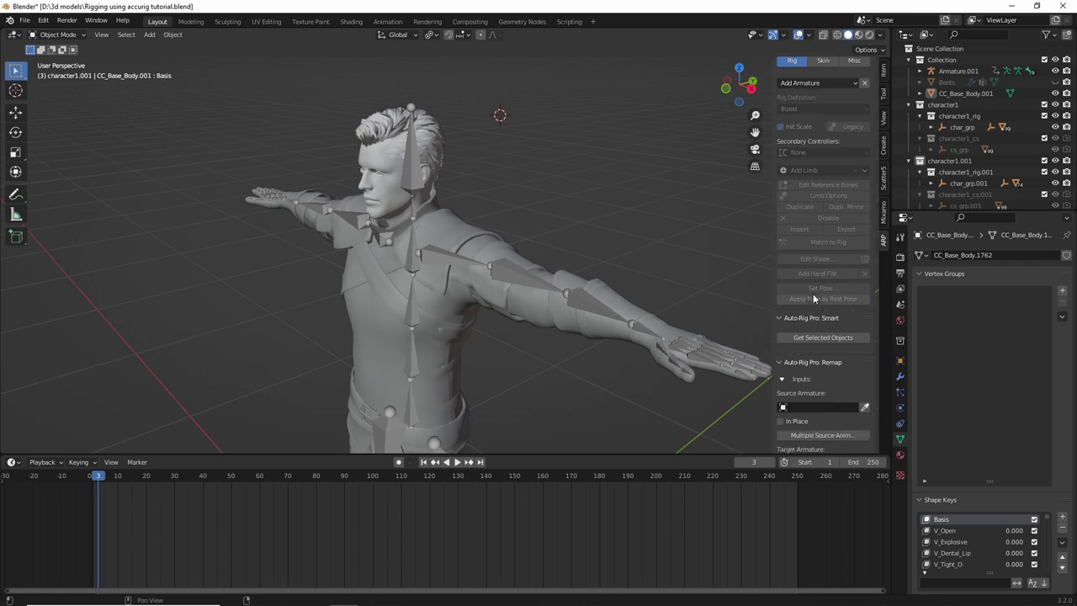
click(534, 283)
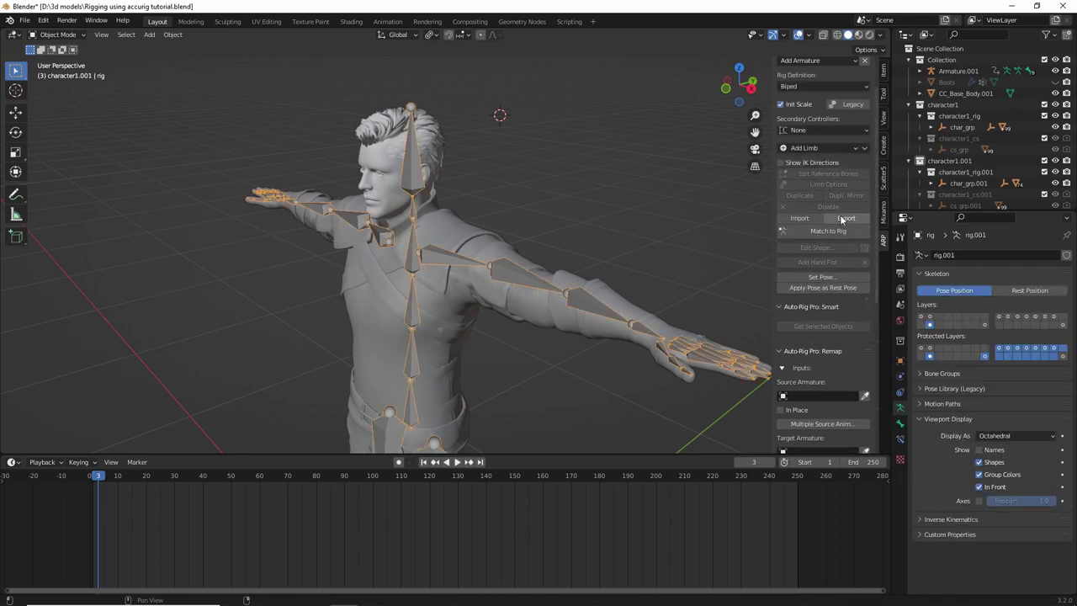
scroll(834, 213, up, 2)
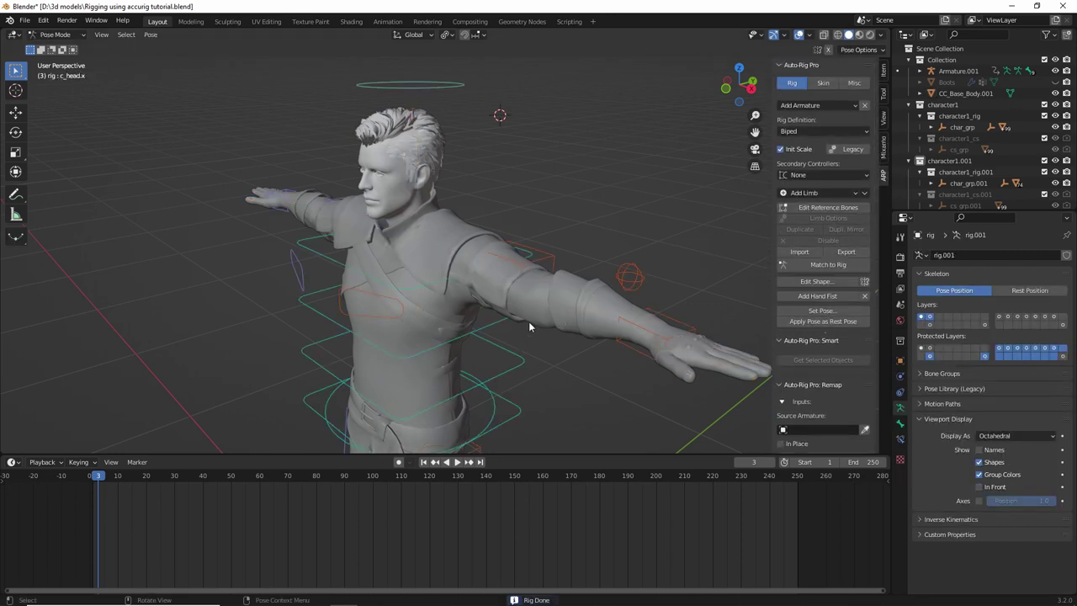
Step: Select the body mesh together with the rig in Object Mode and set voxelized binding to Type 1 with Voxel Resolution 9
key(ctrl+Tab)
click(537, 257)
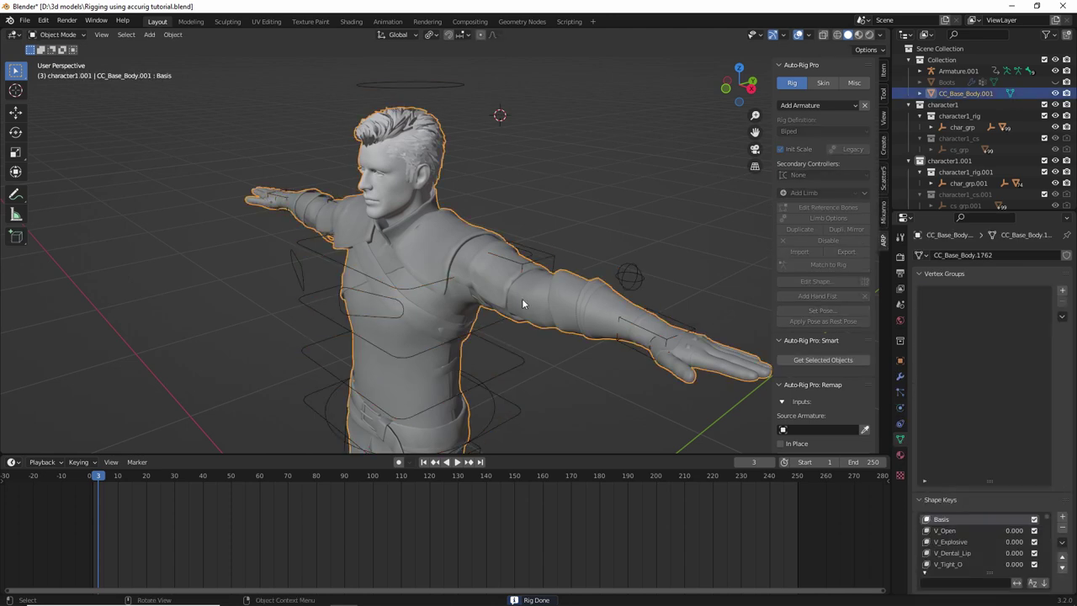
shift+click(549, 252)
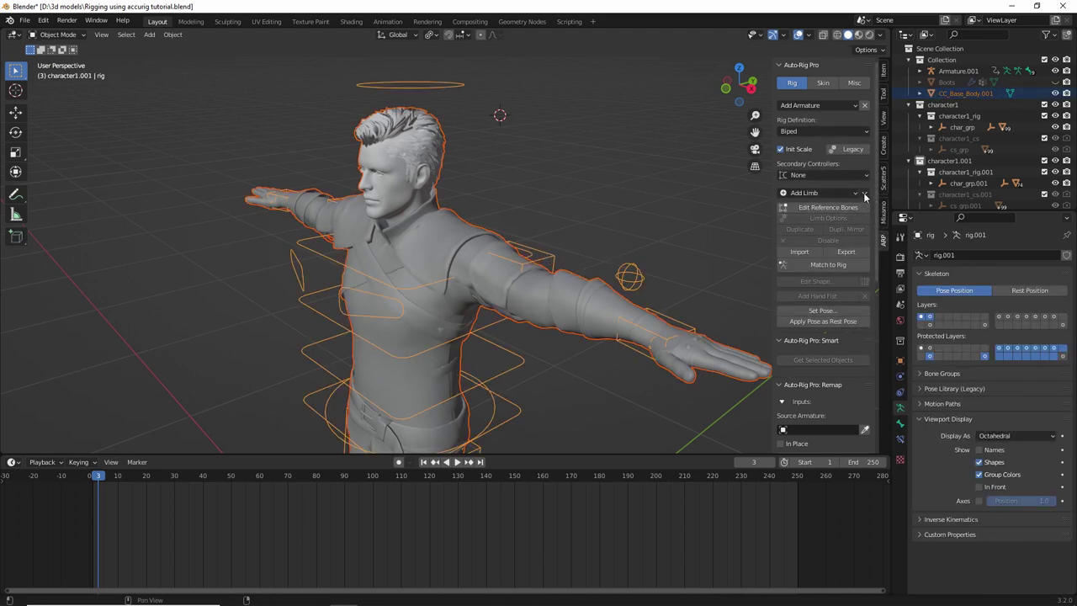
click(822, 83)
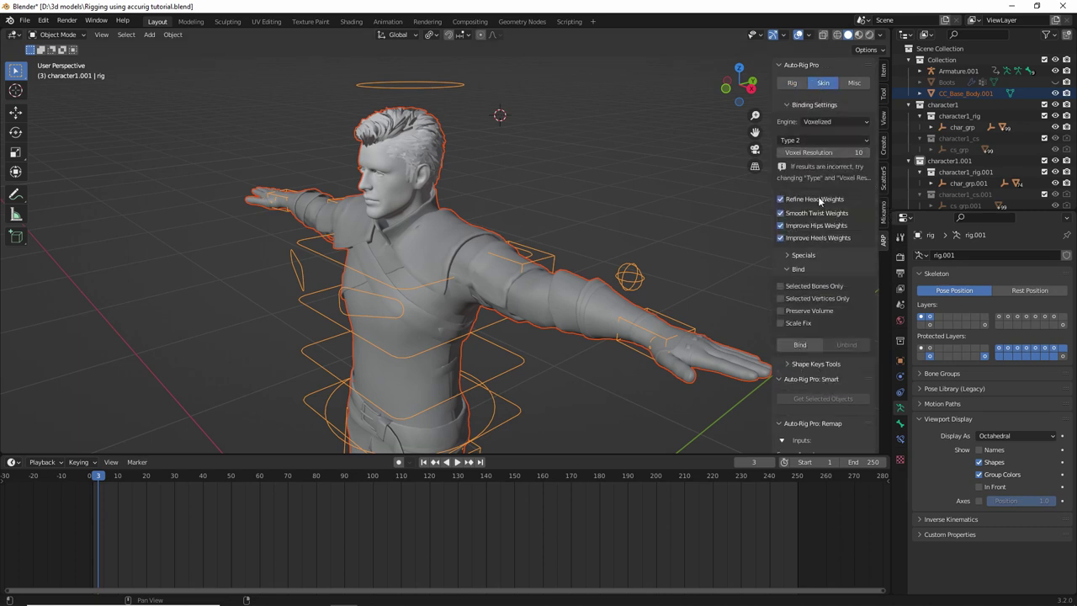
click(825, 139)
click(820, 153)
scroll(813, 263, down, 2)
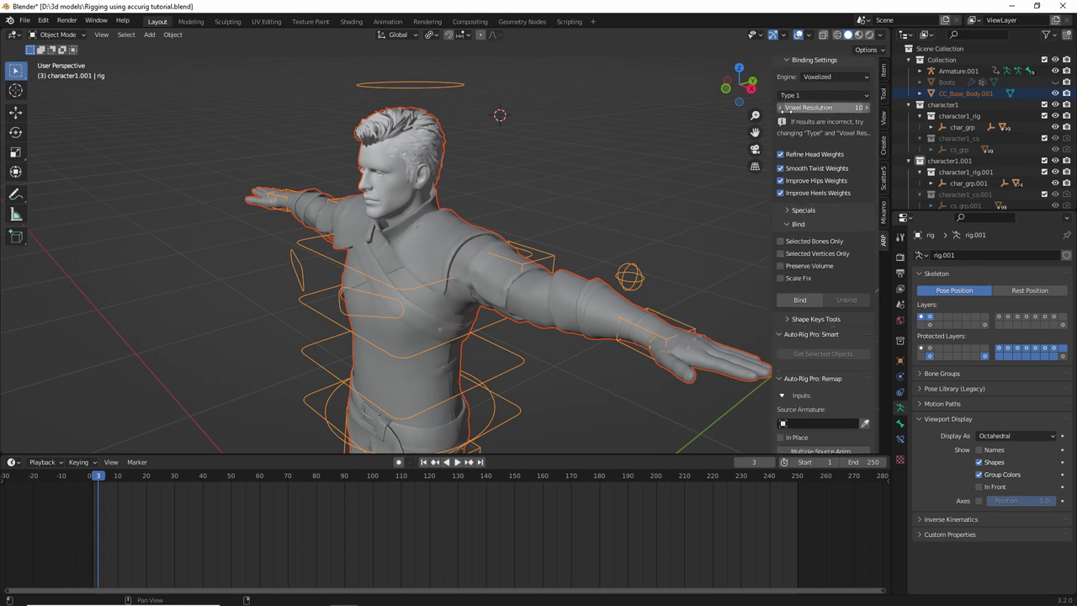
click(781, 107)
scroll(820, 252, up, 2)
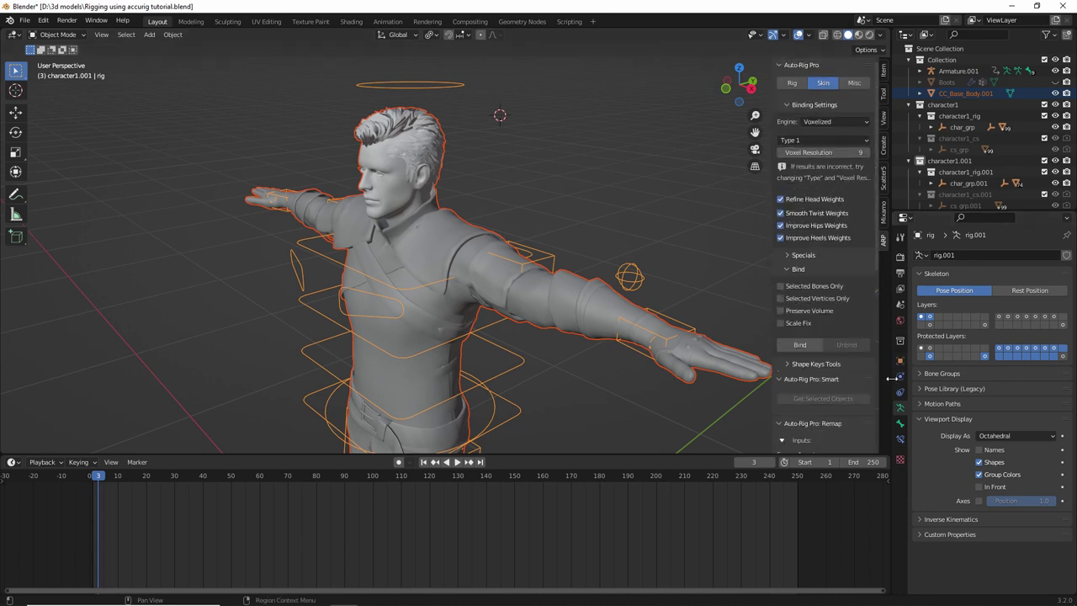
Step: Bind the body mesh to the control rig with the Voxelized engine
scroll(818, 346, down, 2)
scroll(828, 343, up, 2)
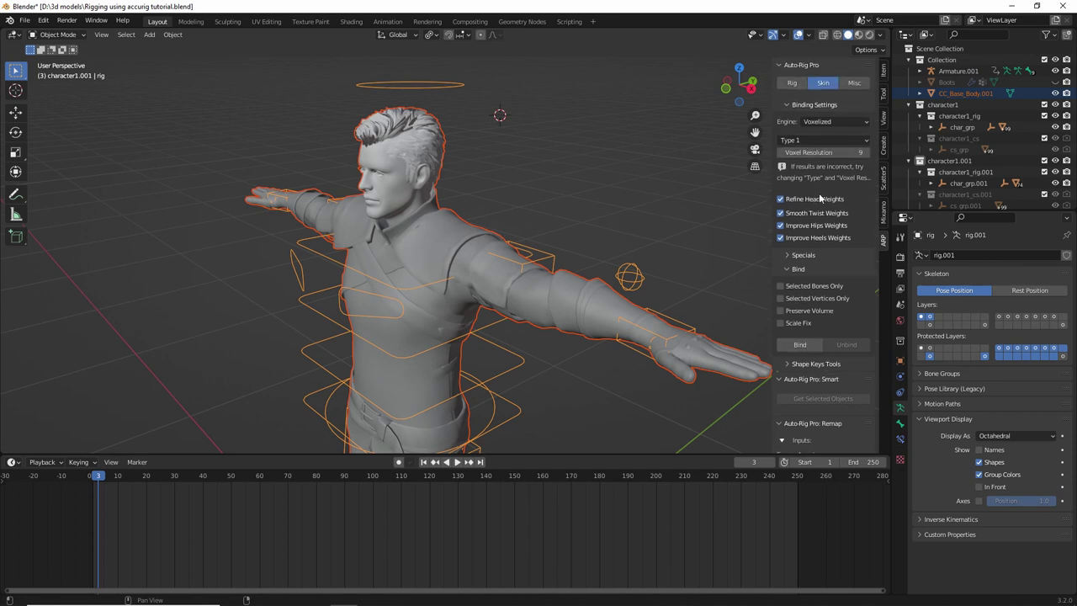
scroll(838, 340, down, 1)
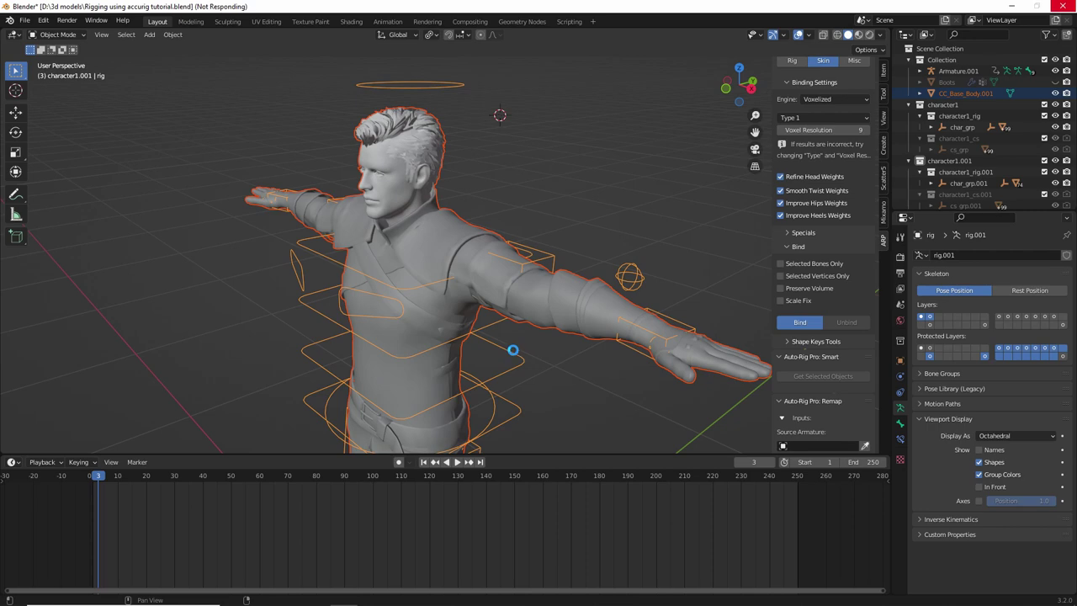
Step: Test the arm deformation by moving the character's right hand IK control in Pose Mode
middle_drag(533, 305, 483, 336)
scroll(646, 314, up, 5)
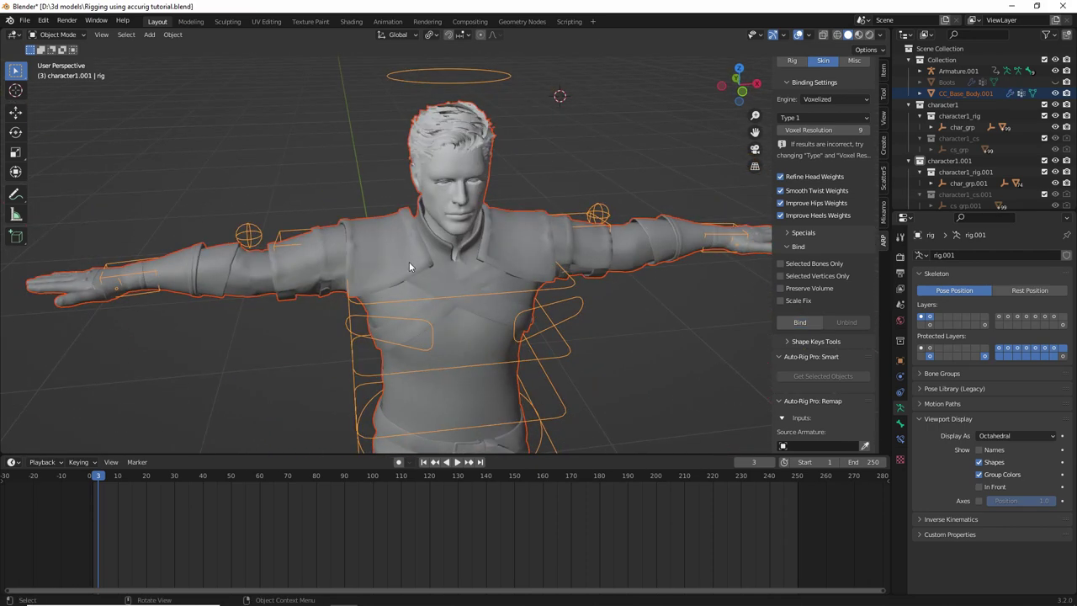
click(408, 257)
click(372, 308)
shift+middle_drag(339, 333, 409, 313)
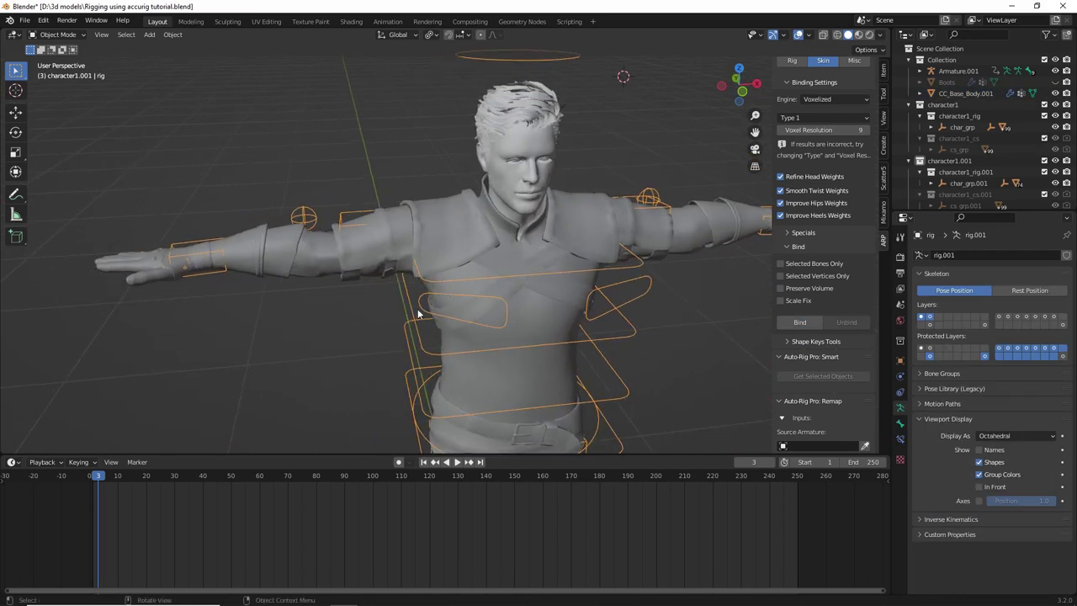
key(ctrl+Tab)
shift+middle_drag(188, 292, 345, 313)
click(337, 278)
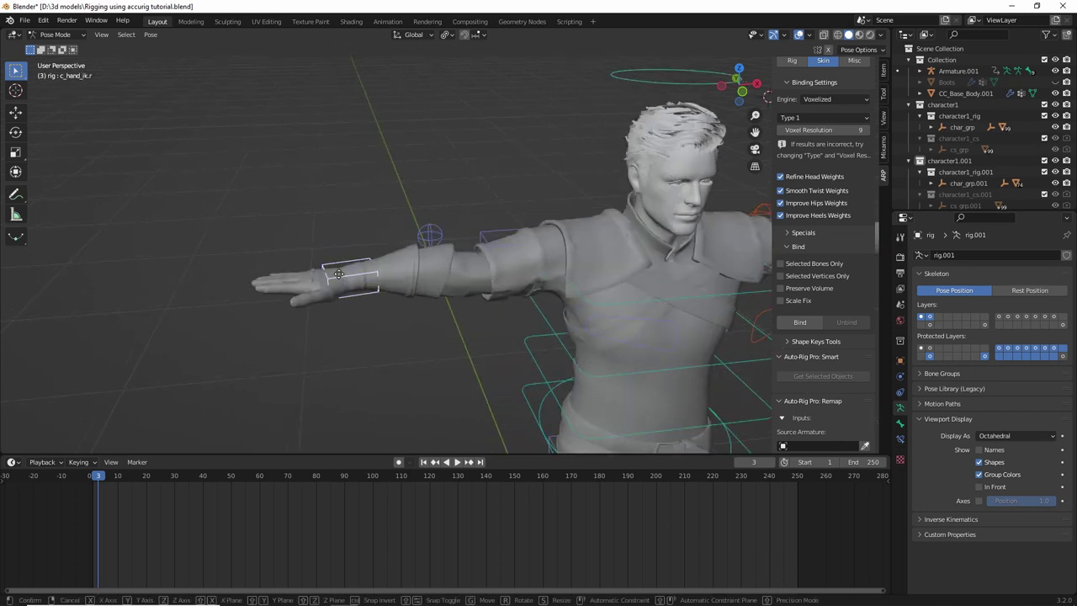
key(g)
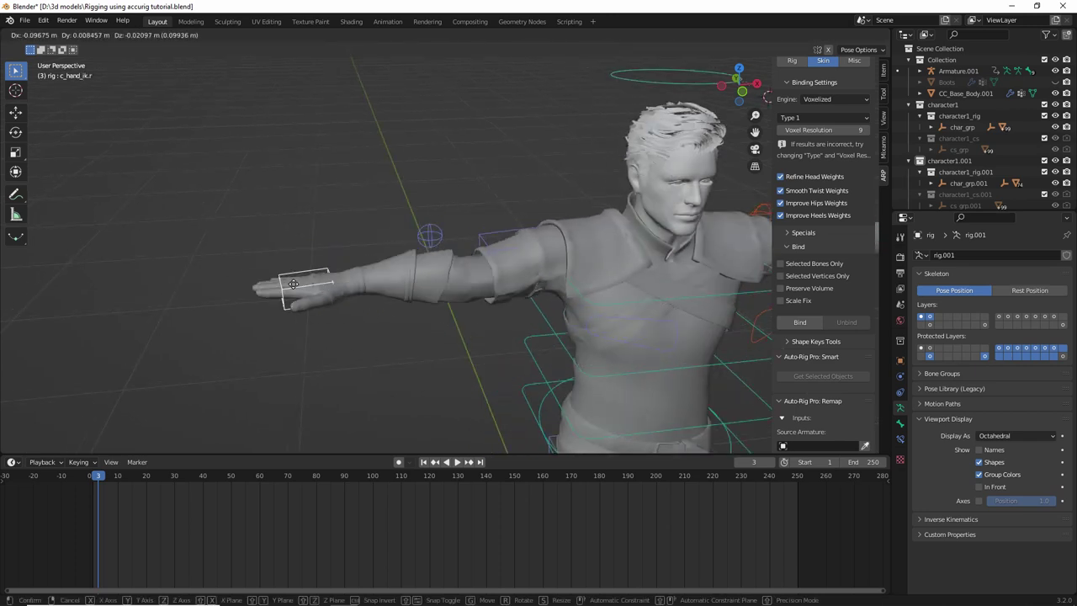
right_click(392, 310)
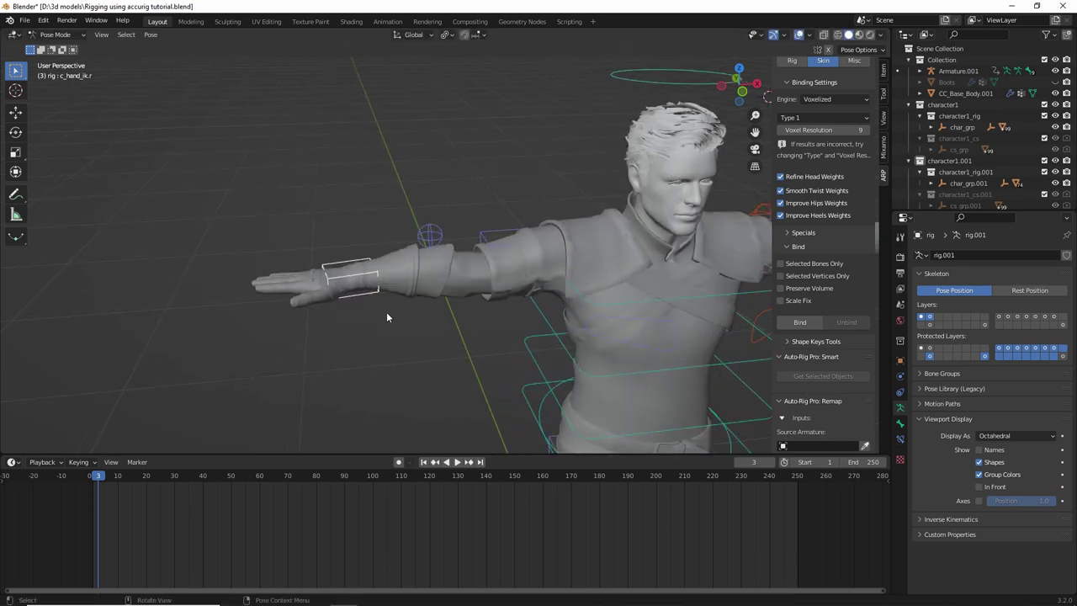
middle_drag(392, 310, 374, 238)
key(g)
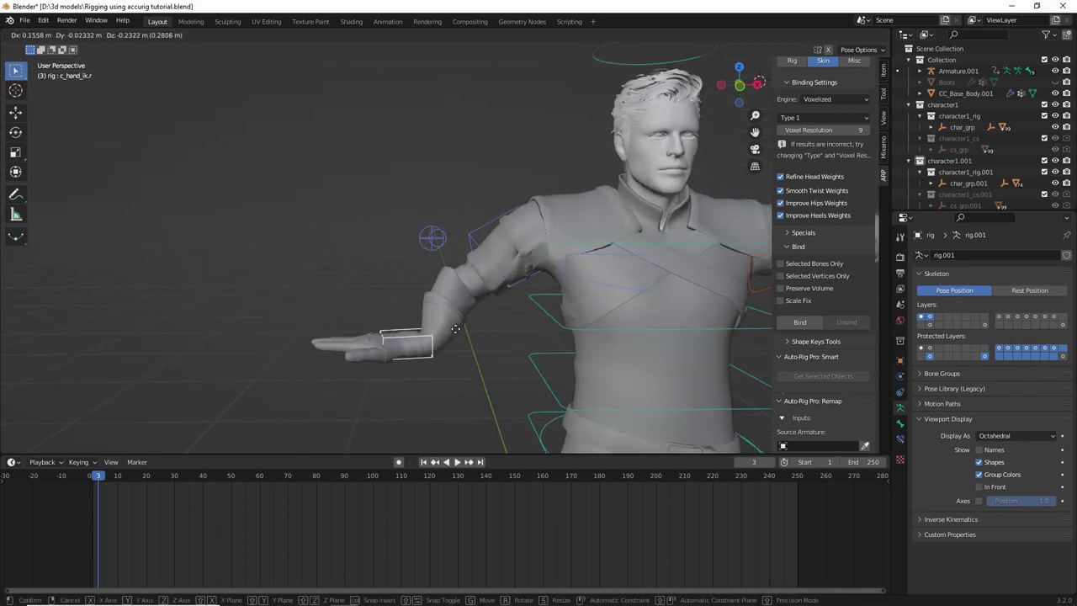
click(396, 307)
Step: Test the finger deformation by rotating the right hand's second index finger control about the global Y axis
middle_drag(396, 307, 470, 276)
scroll(551, 311, up, 3)
scroll(464, 288, up, 3)
key(shift+z)
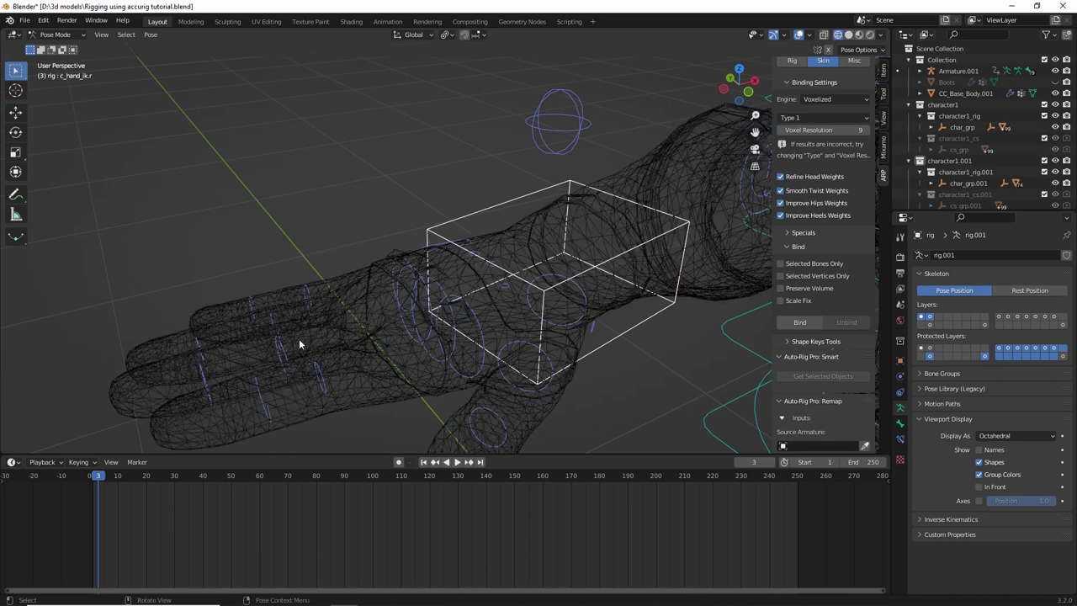
mouse_move(301, 336)
middle_down()
mouse_move(402, 376)
mouse_move(461, 190)
middle_up()
click(384, 357)
key(shift+z)
key(r)
key(y)
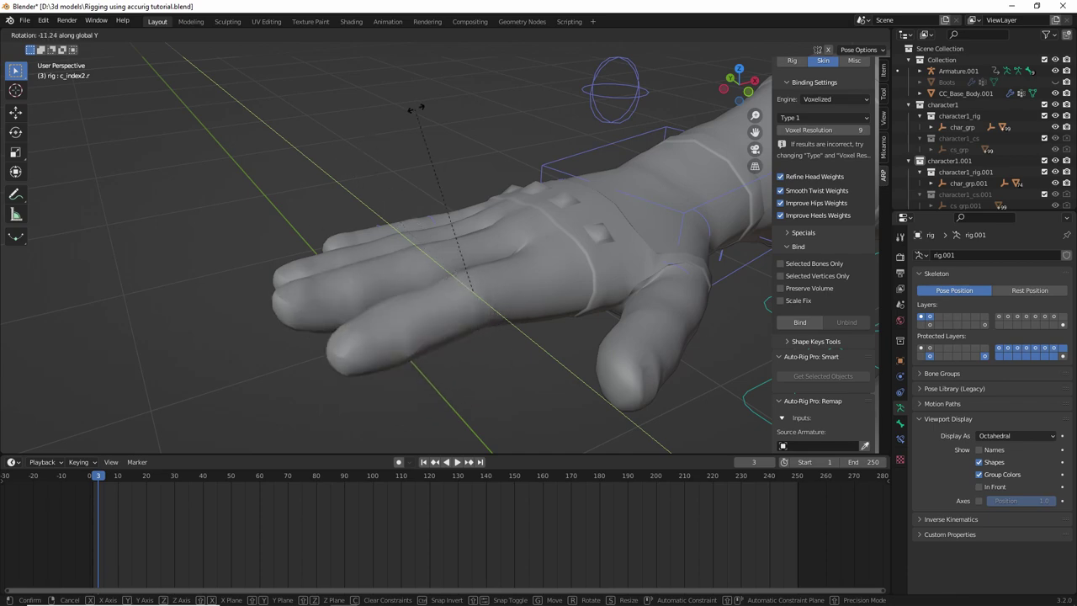
right_click(341, 271)
Step: Return to Object Mode and examine the bound body mesh as a whole
scroll(341, 271, down, 4)
middle_drag(341, 271, 376, 289)
scroll(362, 292, down, 4)
scroll(376, 289, down, 4)
key(ctrl+Tab)
scroll(349, 281, up, 4)
shift+middle_drag(510, 277, 371, 234)
click(345, 263)
scroll(308, 269, down, 3)
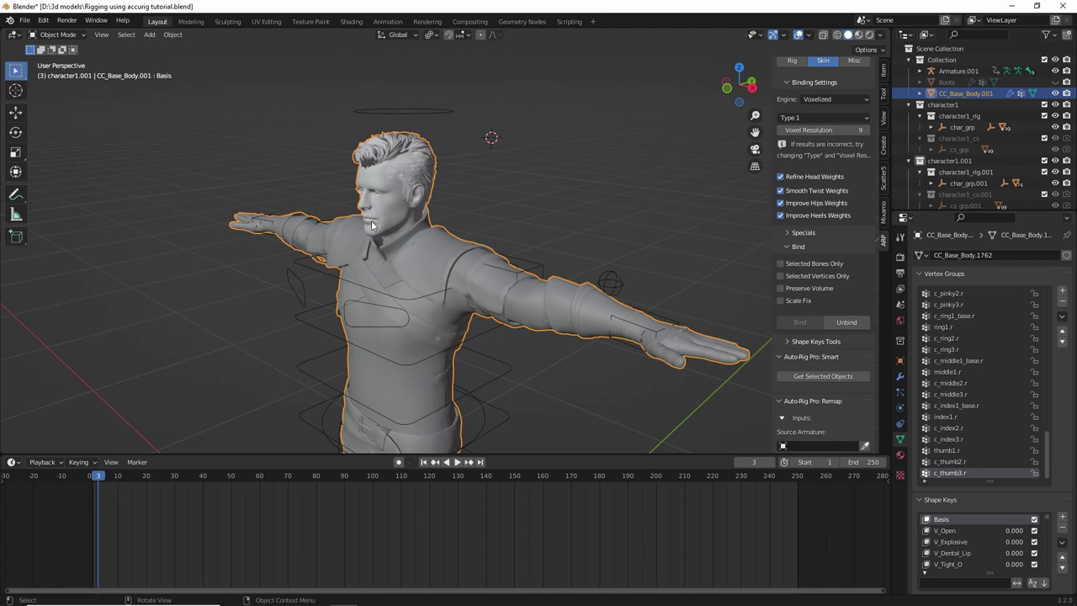
middle_drag(396, 251, 414, 365)
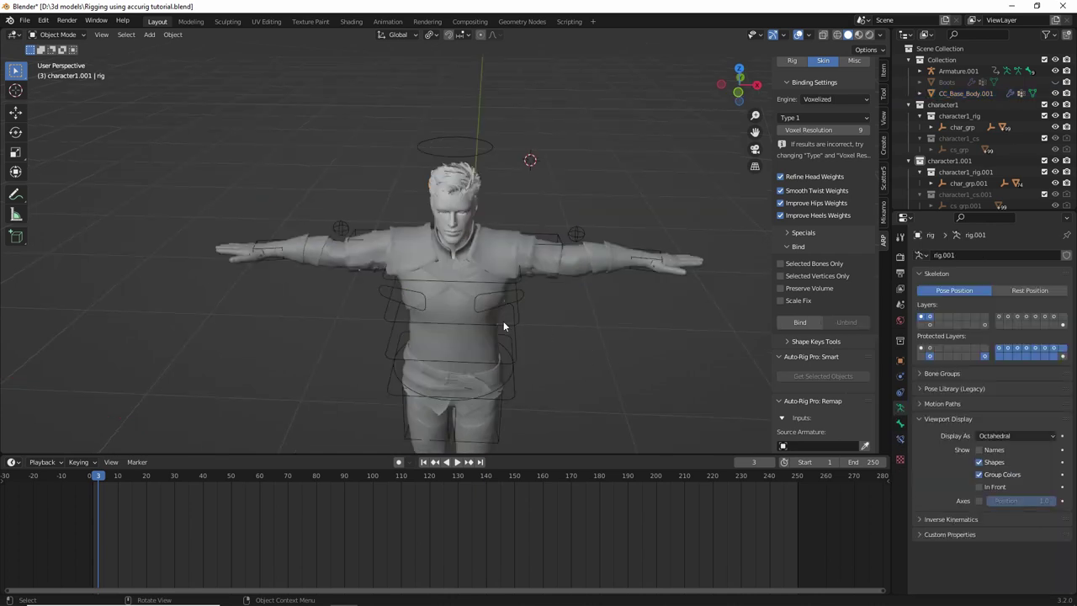
Step: Delete the control rig and unbind the body mesh from it
click(508, 322)
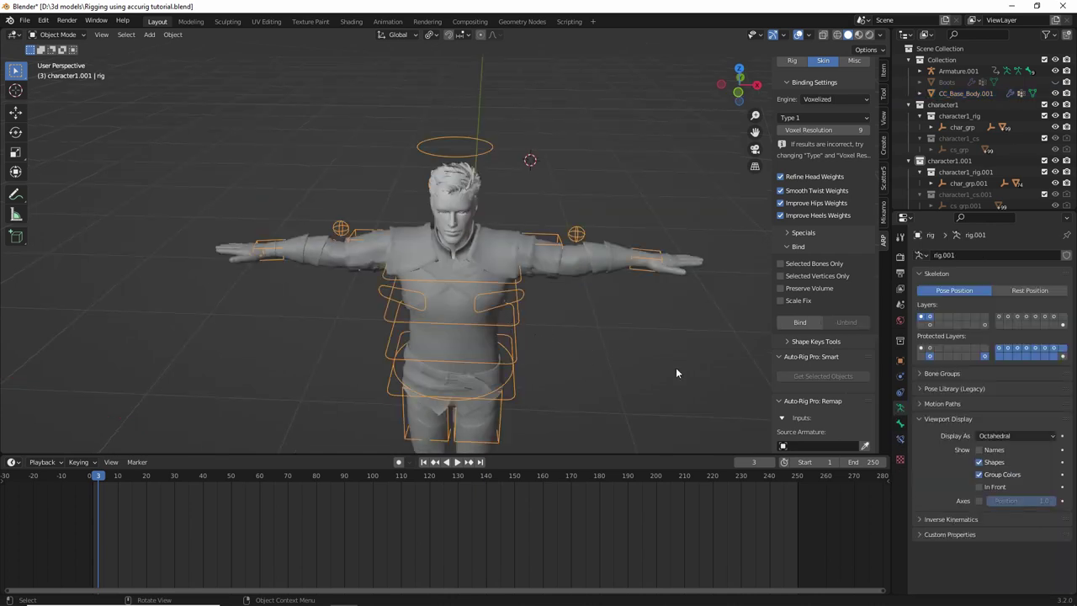
key(Delete)
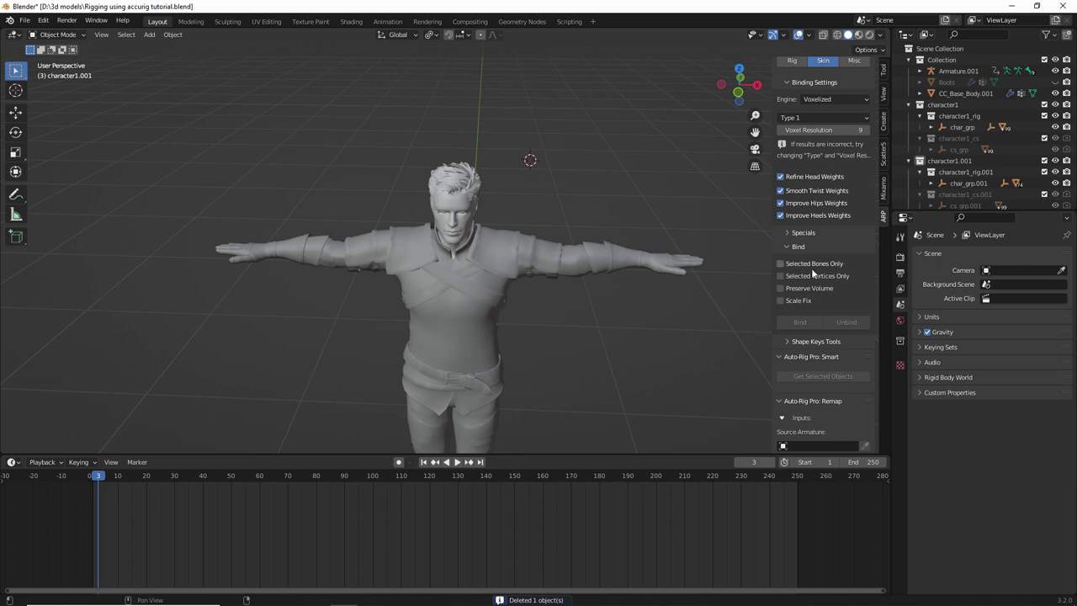
click(449, 264)
scroll(829, 301, up, 2)
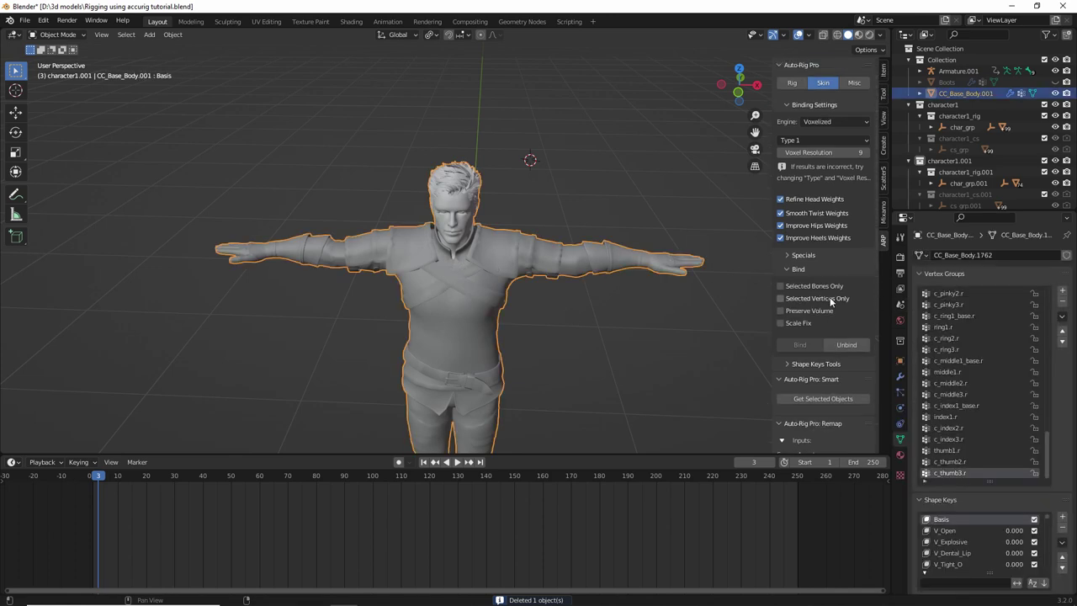
click(847, 345)
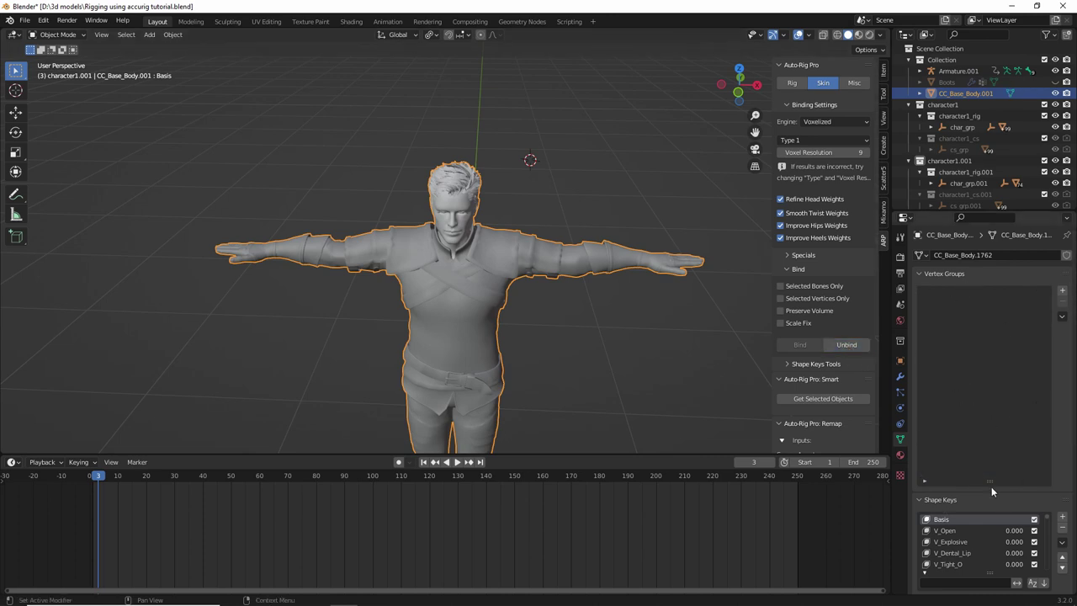
Step: Export only the selected body mesh as an FBX named Rigging using accurig tutorial.fbx in D:\Character
click(24, 20)
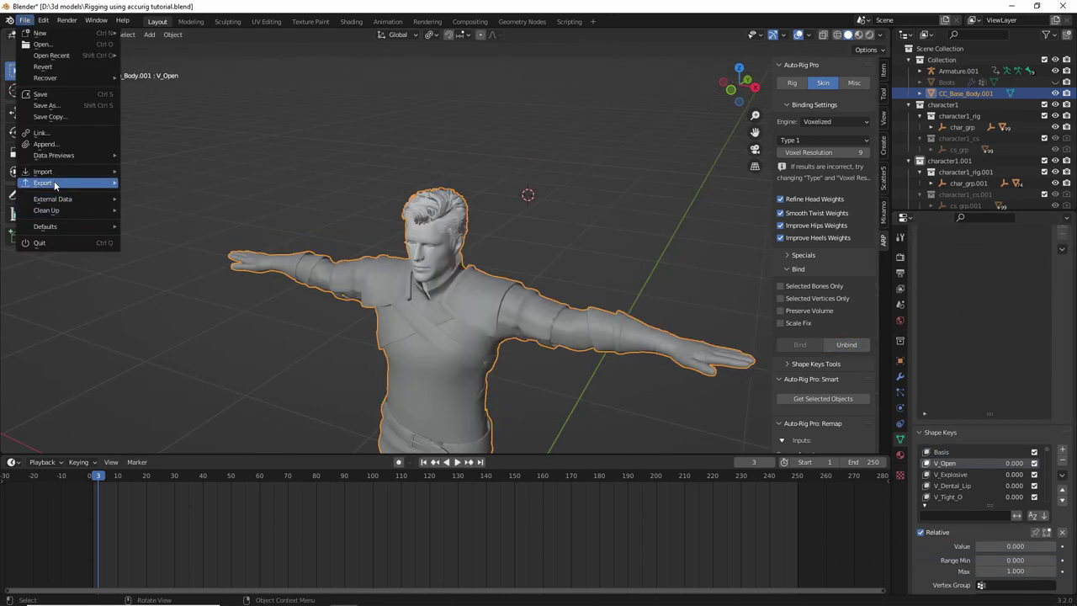
mouse_move(55, 184)
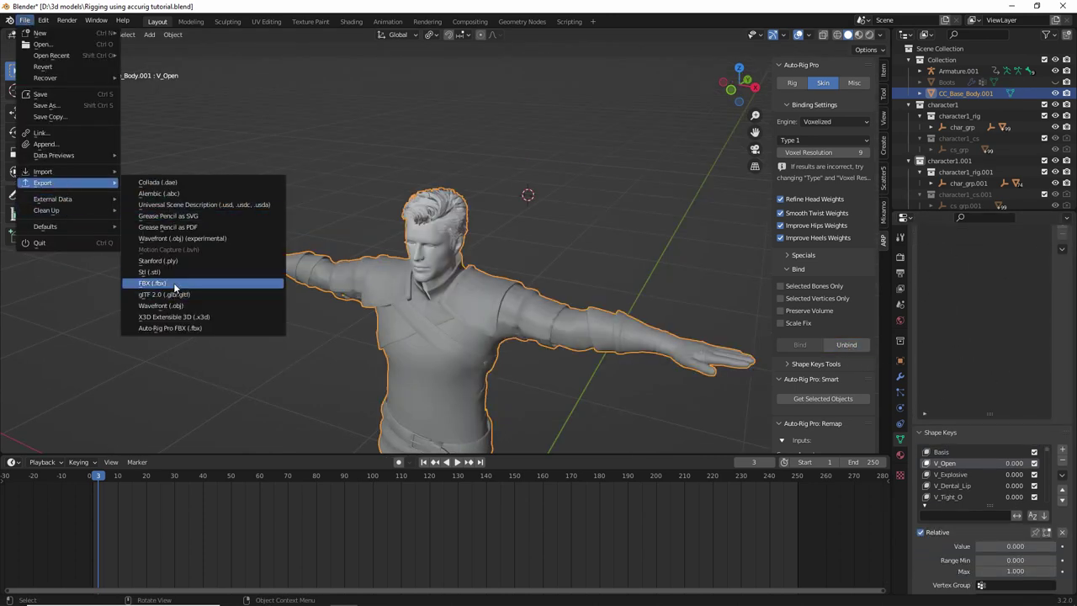
click(152, 281)
click(772, 250)
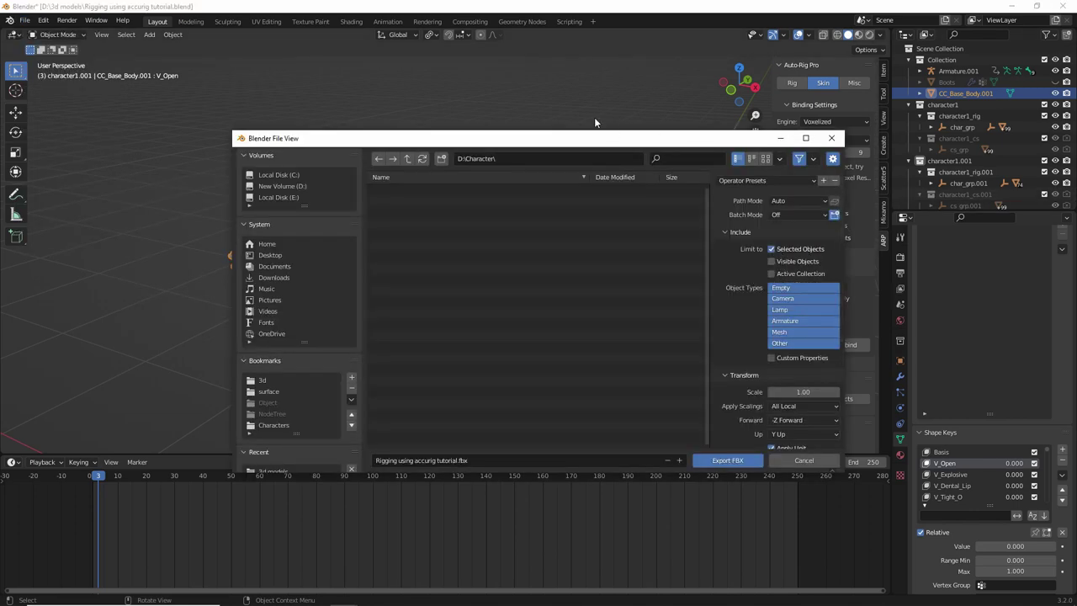
drag(590, 140, 647, 453)
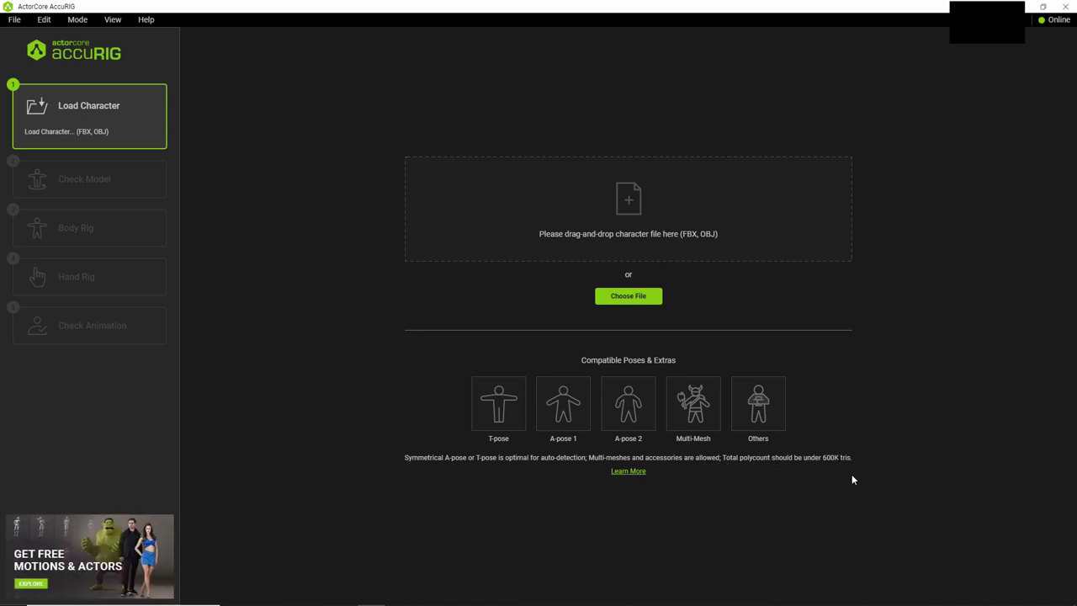
Step: Switch to AccuRIG and load Rigging using accurig tutorial.fbx from the Character folder on drive D
click(630, 301)
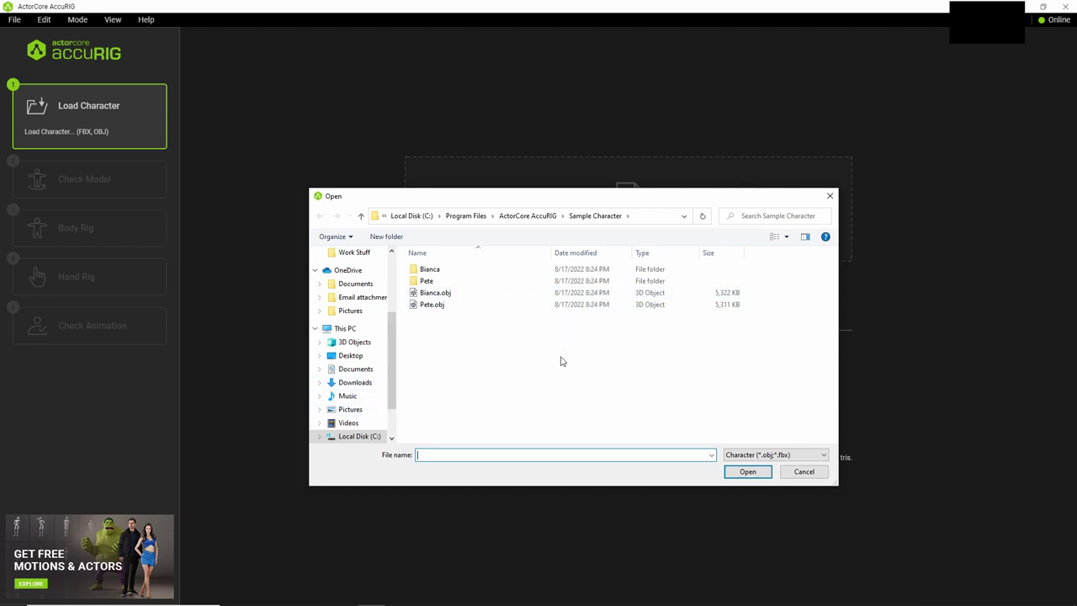
scroll(346, 404, down, 2)
click(349, 407)
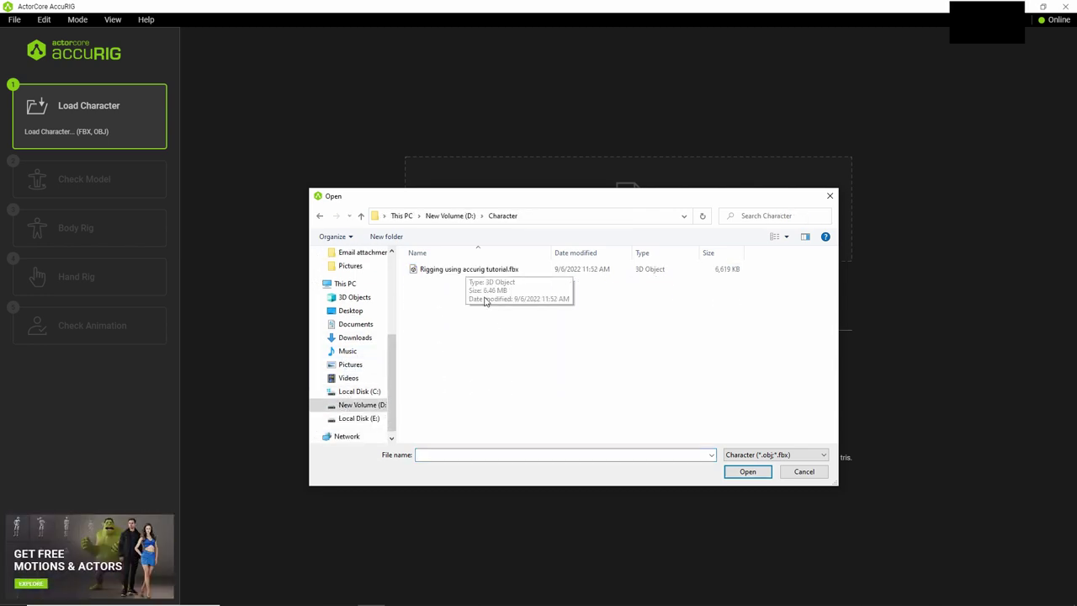
click(473, 271)
double_click(472, 271)
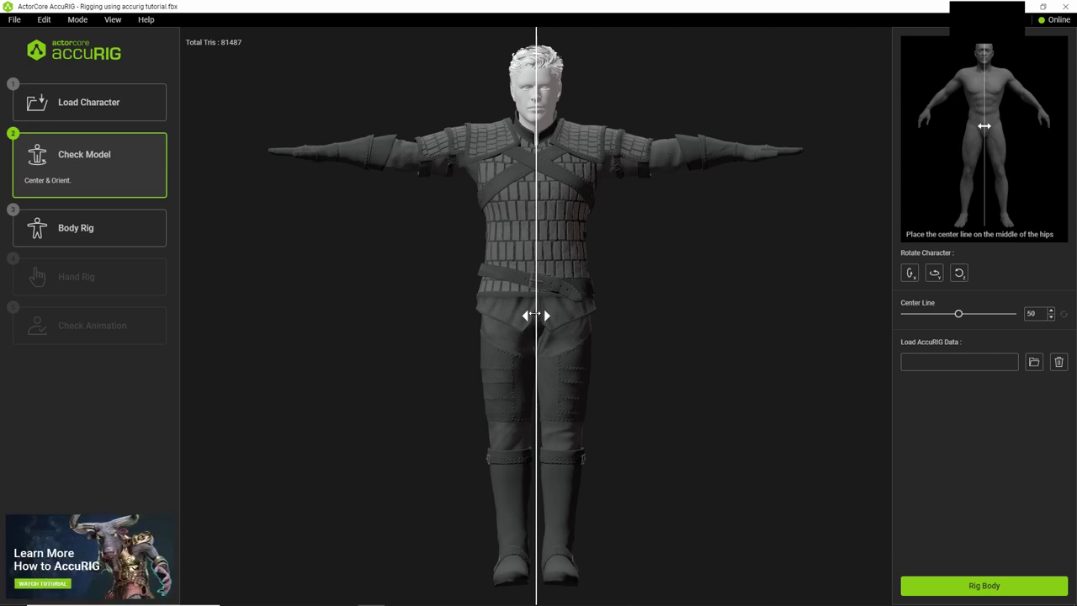
Step: Set the model's center line to 50 and generate the body rig joints
drag(536, 302, 425, 316)
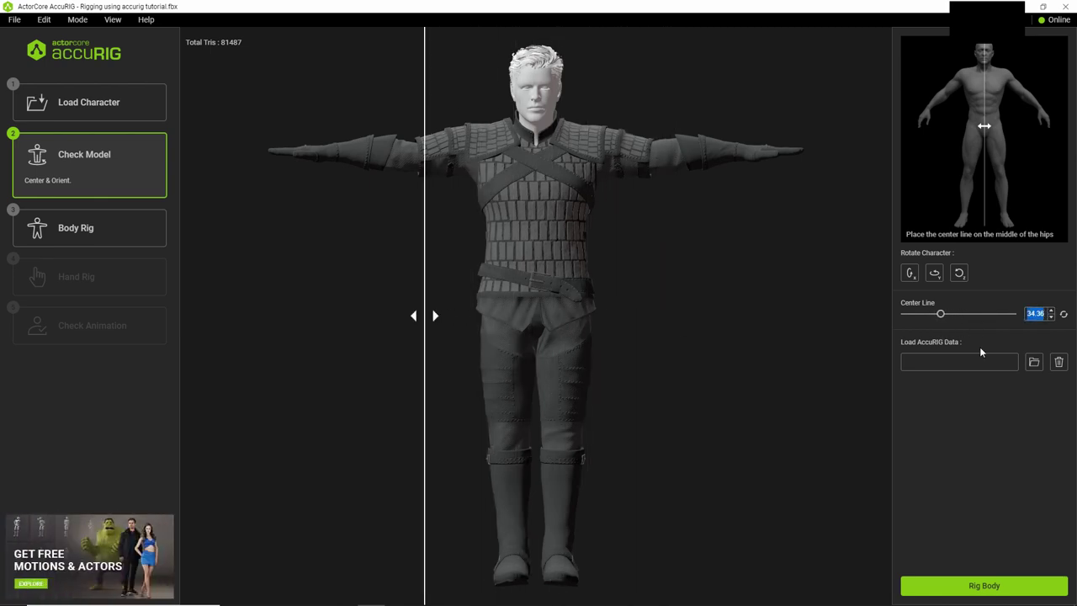
text(50)
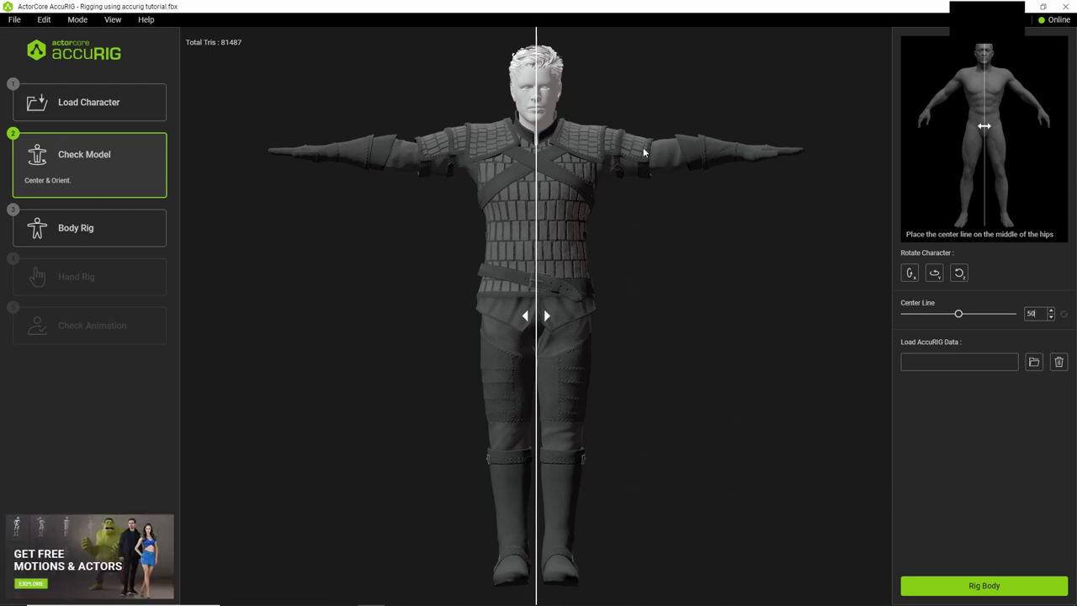
click(984, 586)
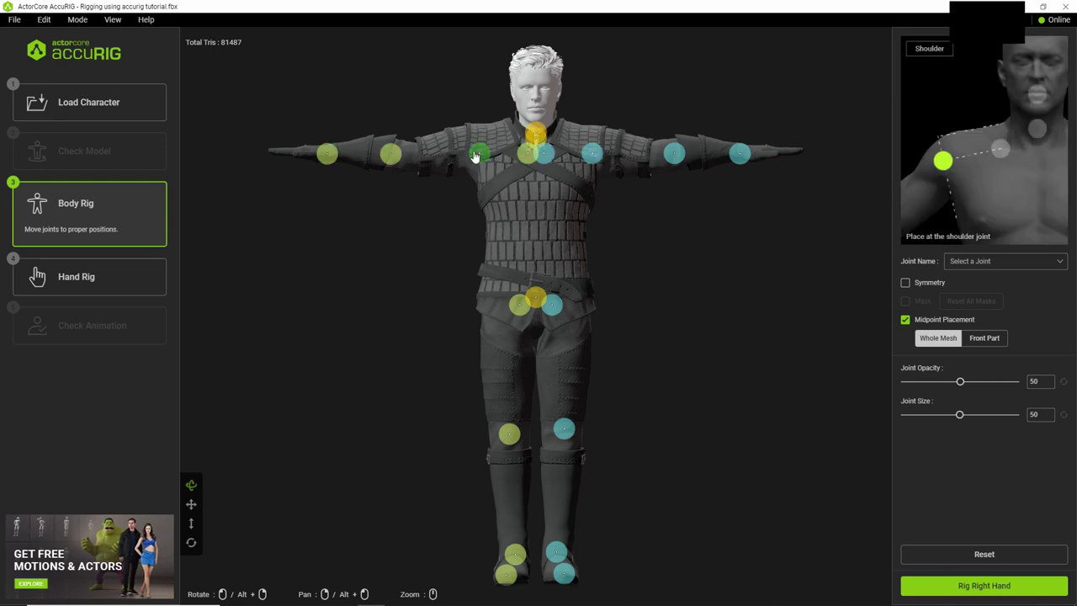
Step: Move the right and left humerus joints slightly up and outward onto the character's shoulders
drag(475, 155, 473, 146)
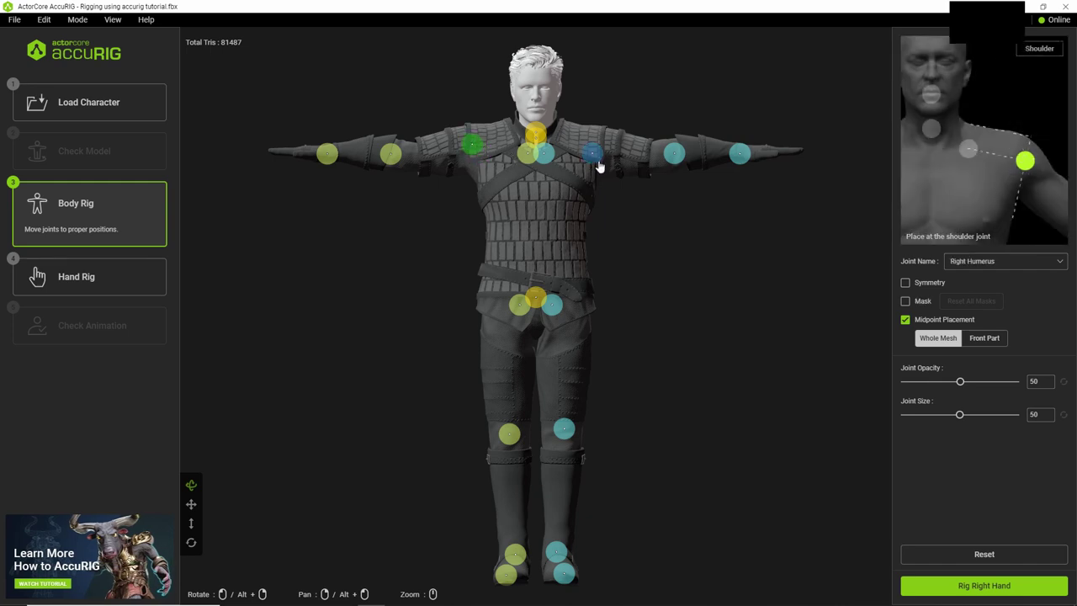
drag(597, 157, 602, 143)
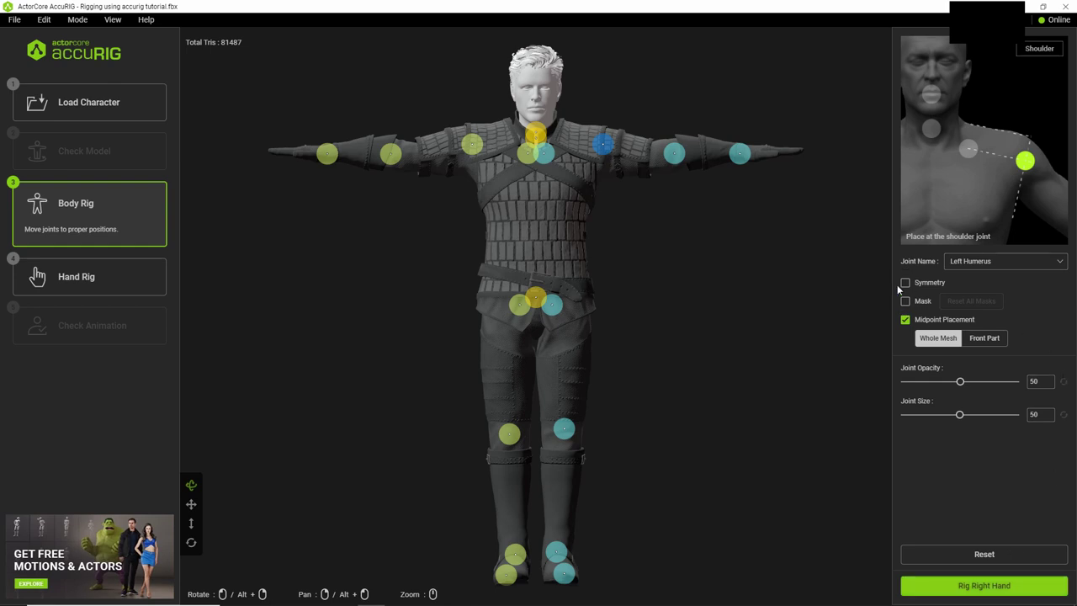
click(982, 263)
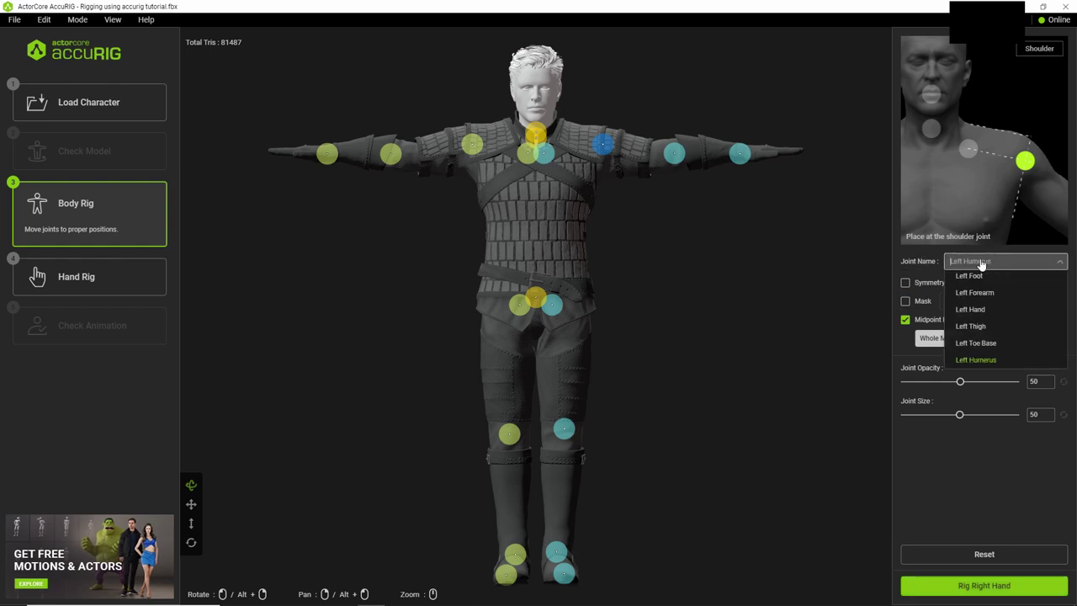
click(948, 261)
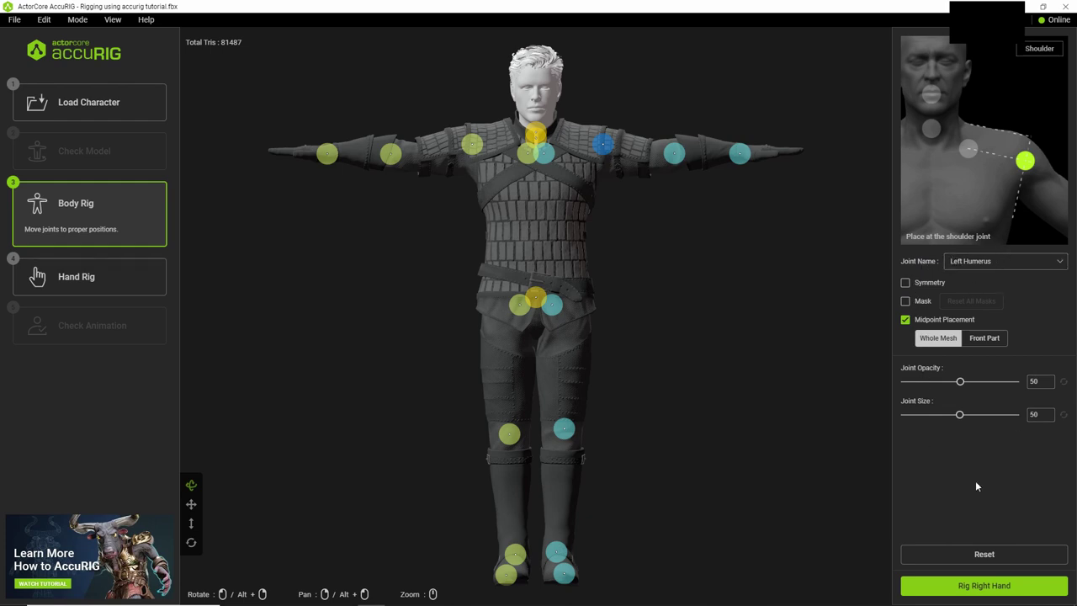
Step: Rig the right and left hands with the detected five-finger joints and finalize the character
click(1008, 589)
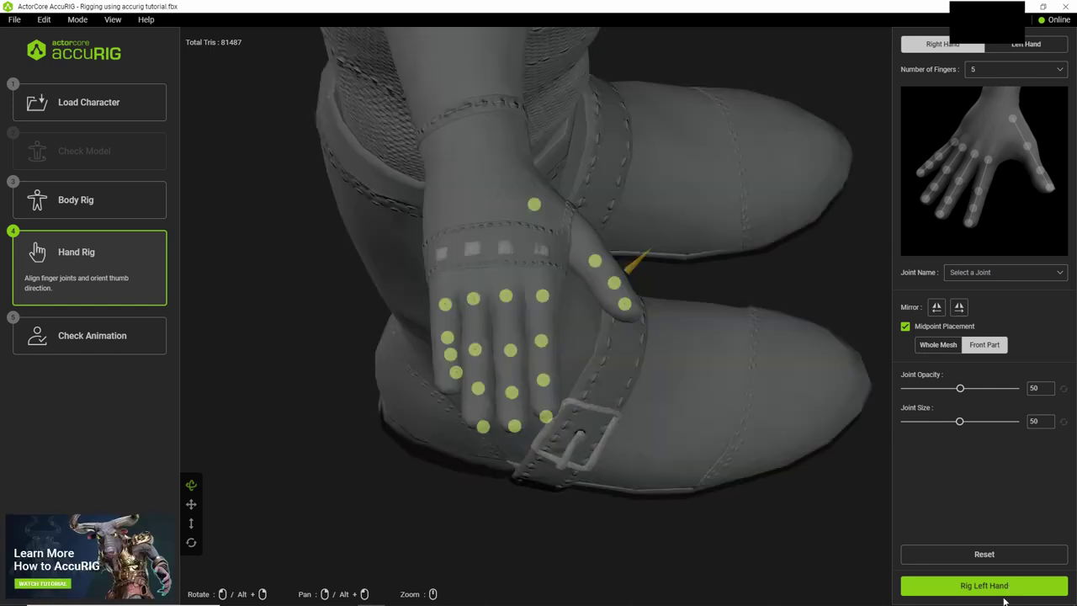
click(1002, 598)
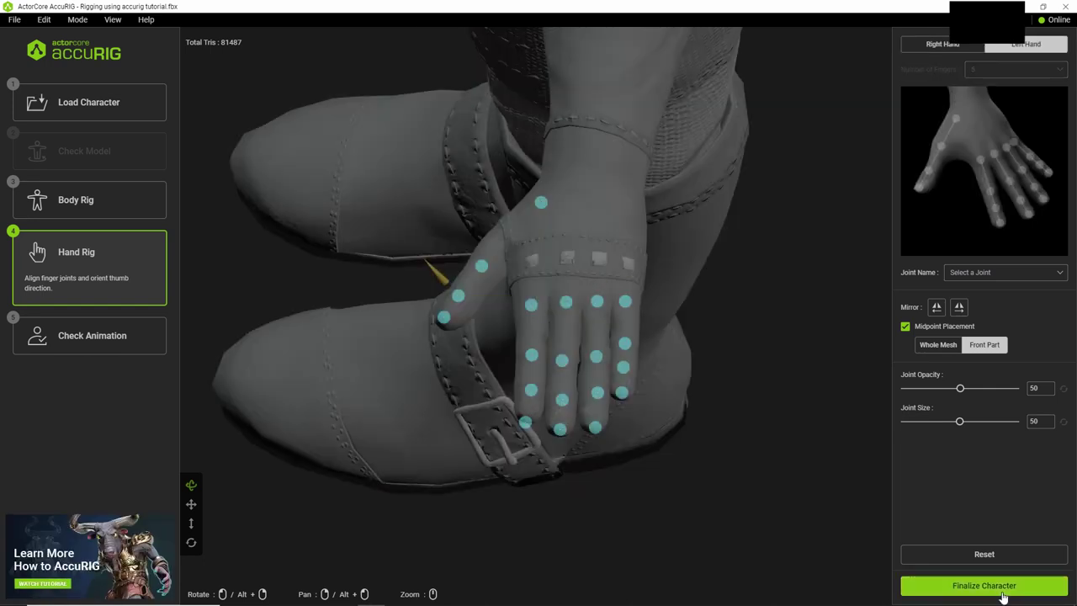
click(1003, 589)
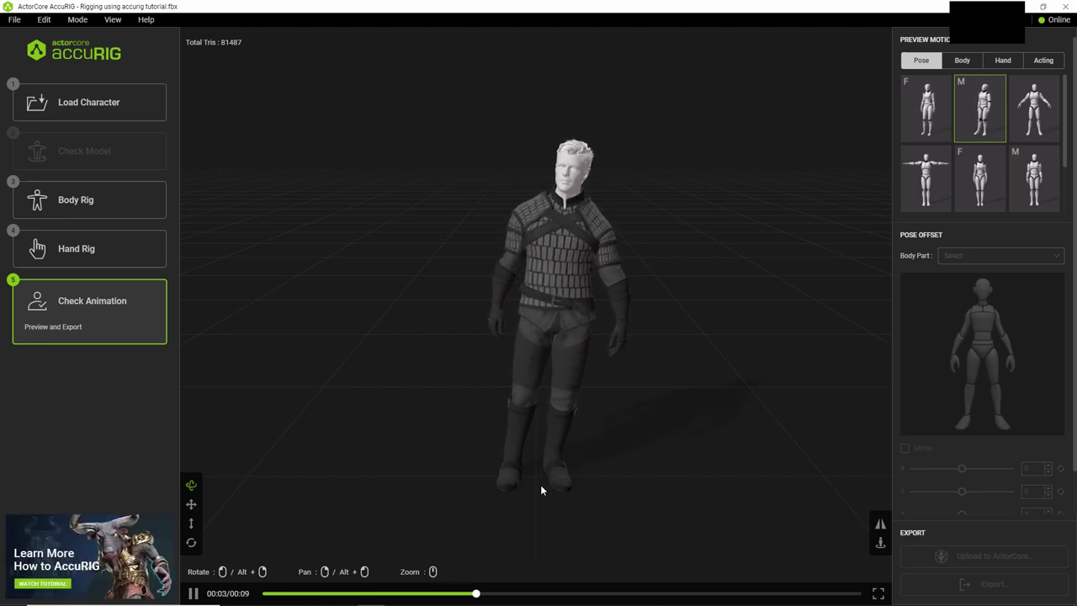
Step: Examine the front and back of the rigged character for armour and clothing deformation during the male pose preview
scroll(558, 355, up, 5)
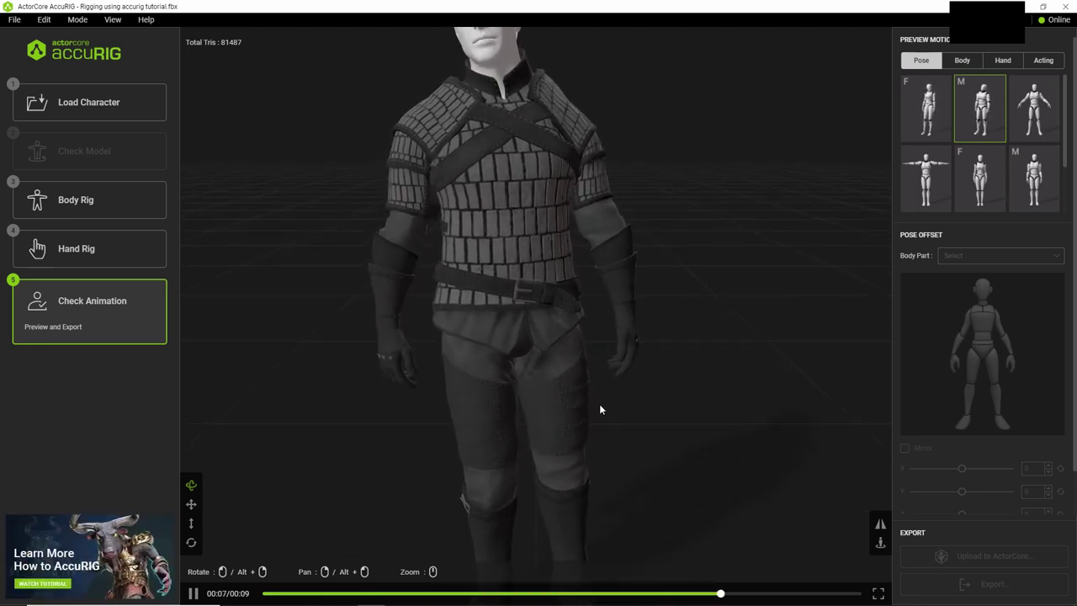
scroll(588, 408, down, 5)
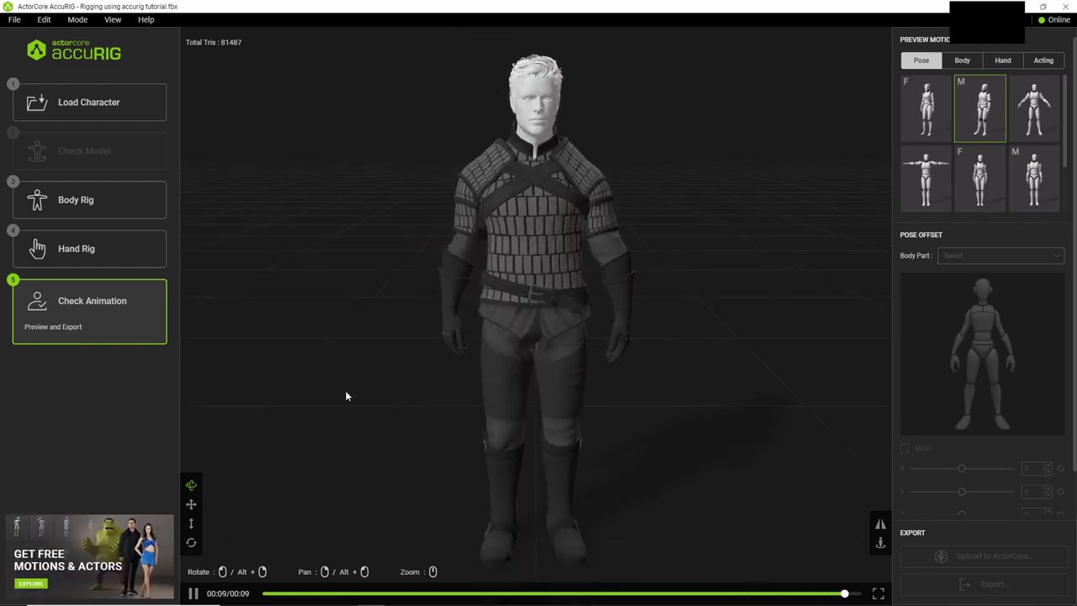
right_drag(346, 396, 422, 409)
drag(422, 409, 497, 427)
right_drag(496, 426, 533, 416)
scroll(524, 415, up, 5)
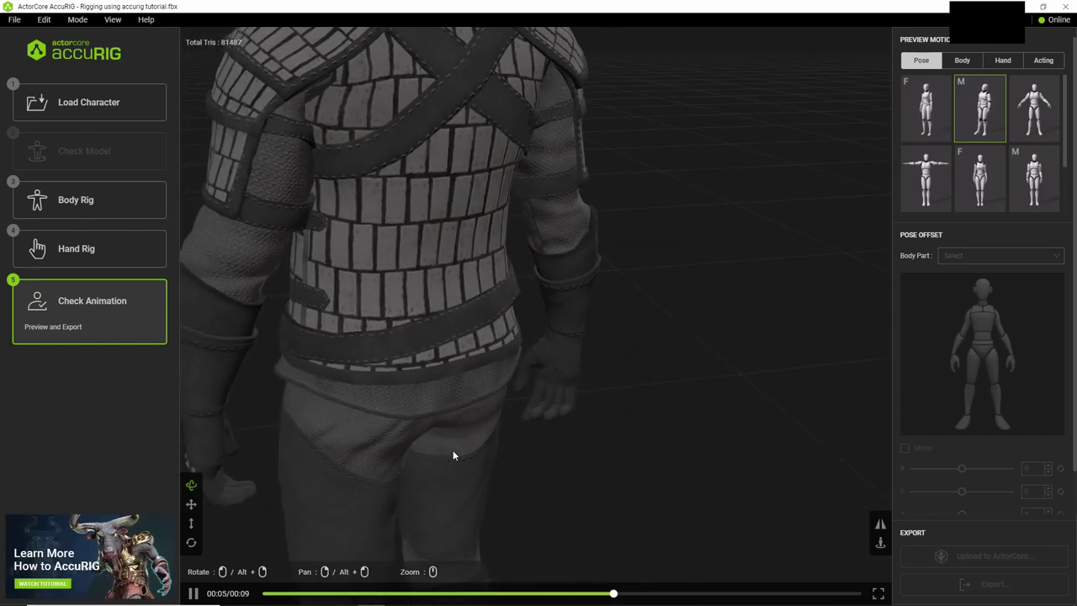
scroll(295, 437, up, 4)
scroll(294, 442, down, 4)
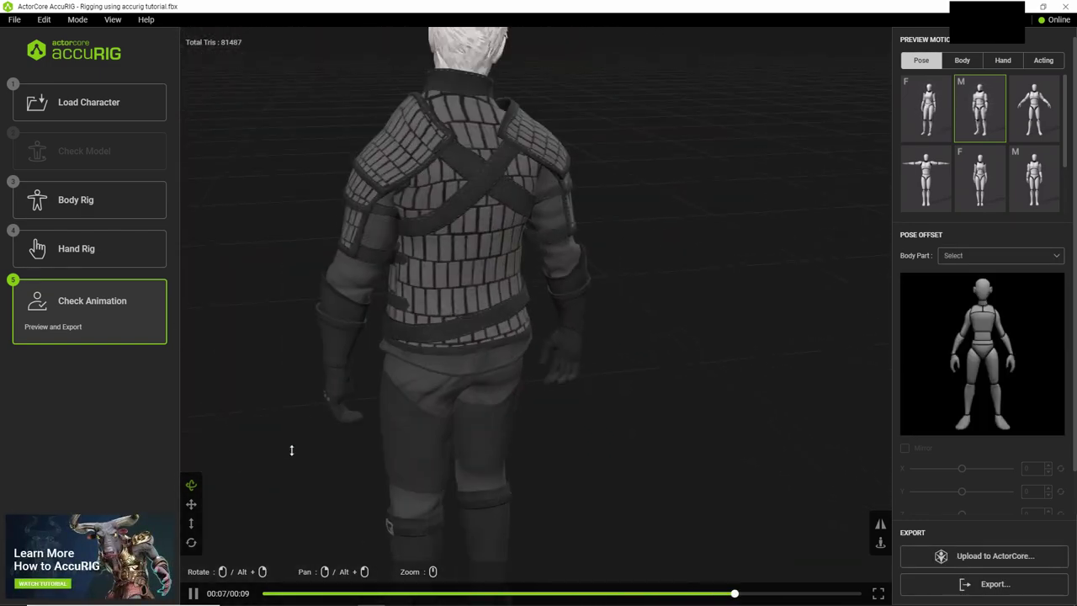
scroll(302, 437, up, 3)
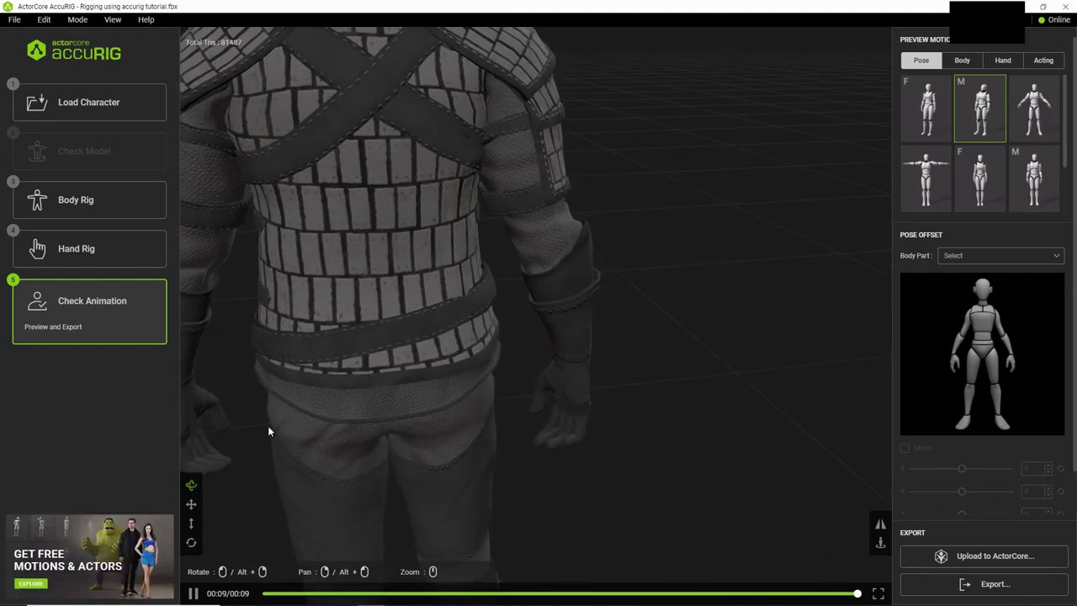
right_drag(268, 427, 327, 454)
drag(326, 454, 500, 464)
scroll(497, 467, down, 5)
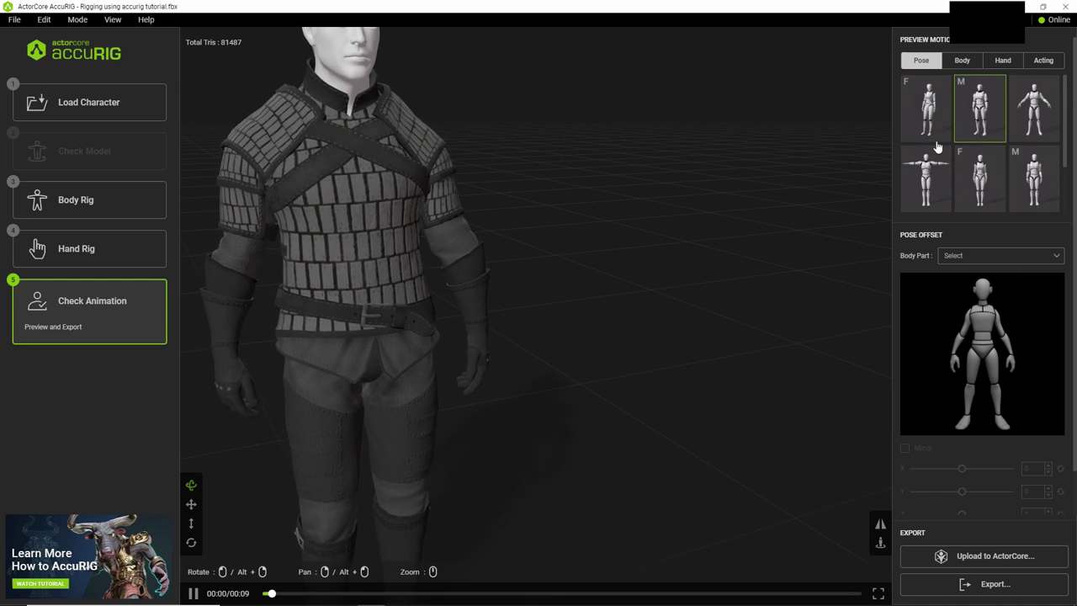
Step: Preview the first and fourth hand motions on the rigged character to check the arms and gloves
click(1002, 59)
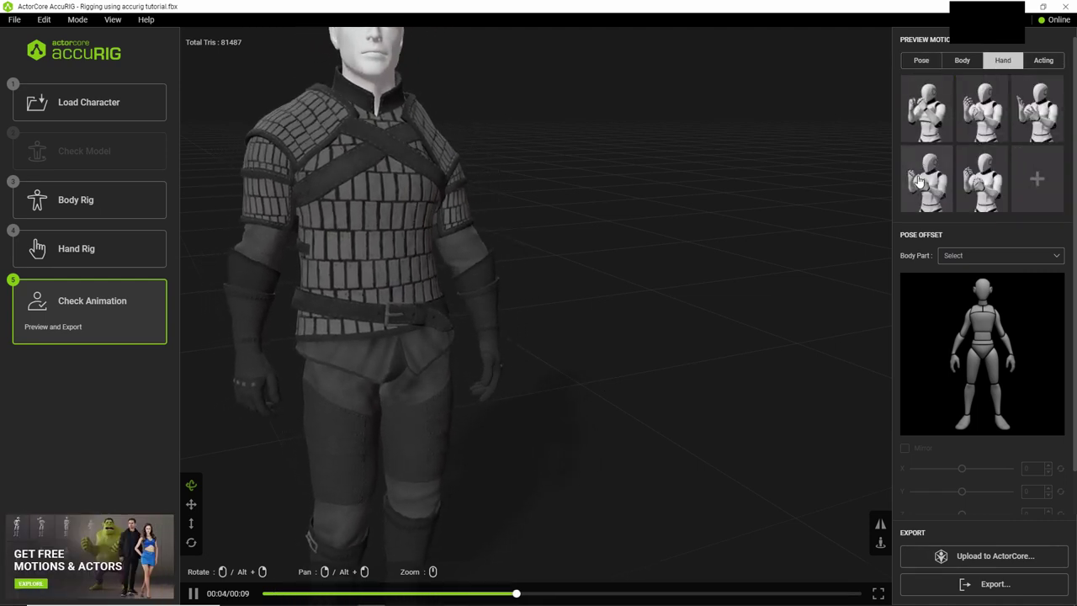
click(925, 111)
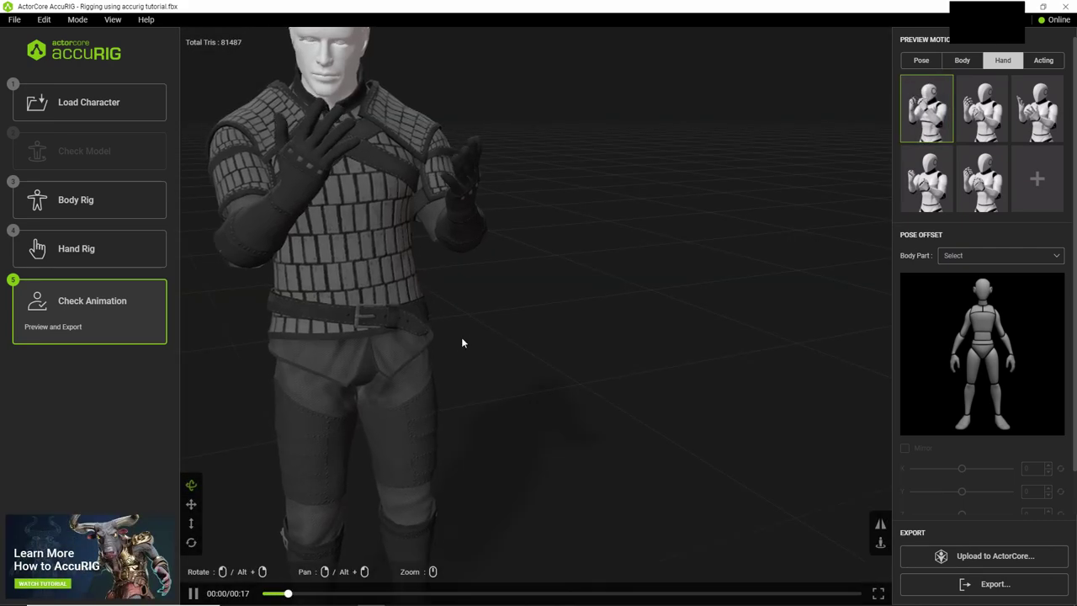
drag(432, 342, 572, 372)
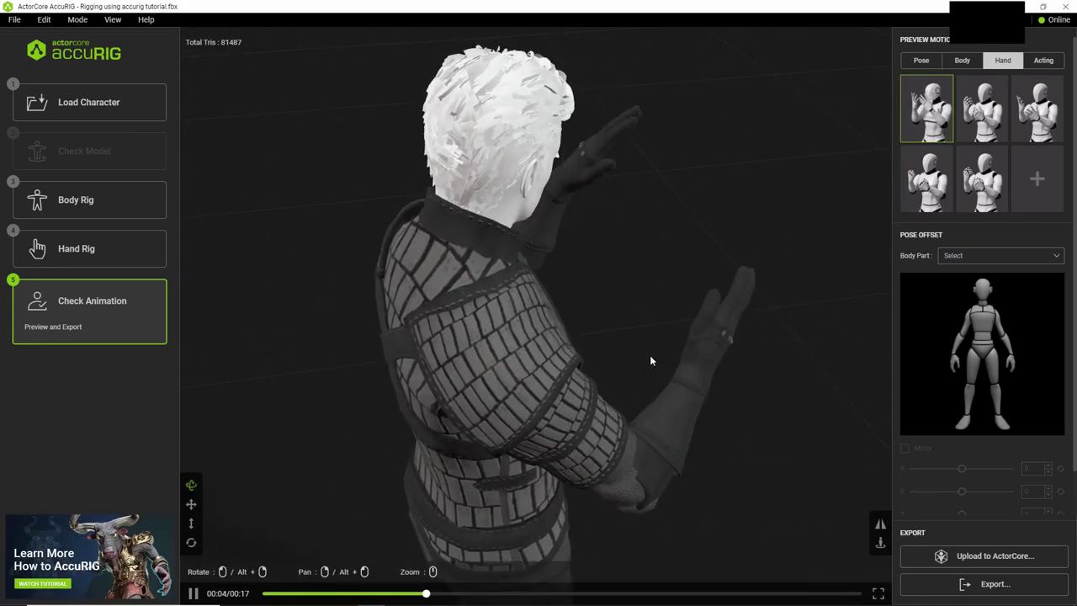
drag(639, 359, 520, 275)
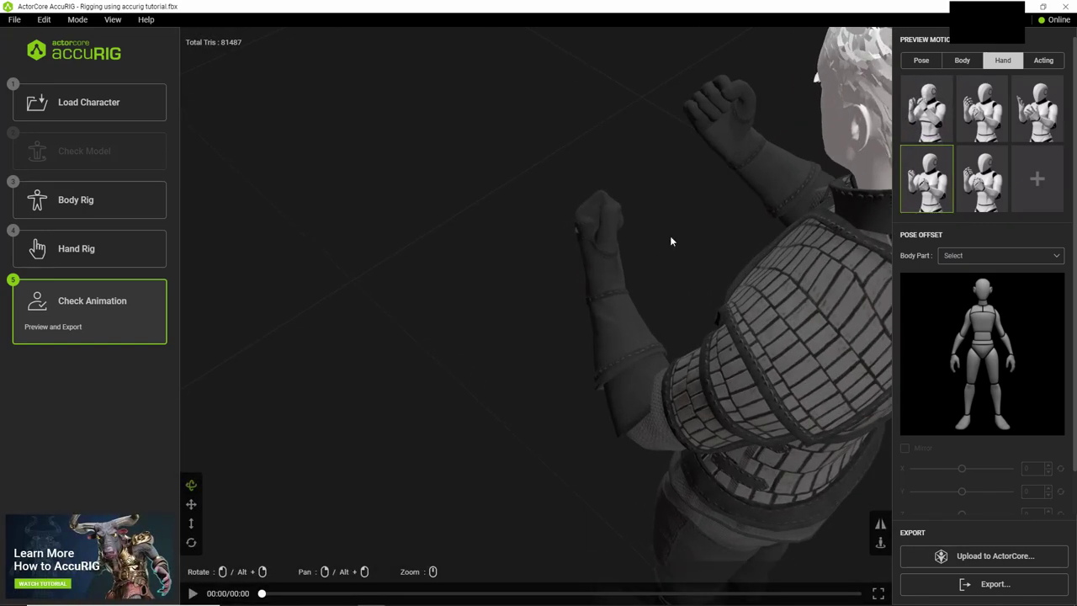
Step: Examine the closed fists, forearms and shoulder armour from several sides in the fourth hand motion's pose
drag(662, 235, 479, 244)
right_drag(352, 196, 467, 441)
scroll(433, 276, up, 3)
drag(468, 440, 312, 396)
middle_drag(385, 305, 663, 274)
drag(663, 274, 281, 314)
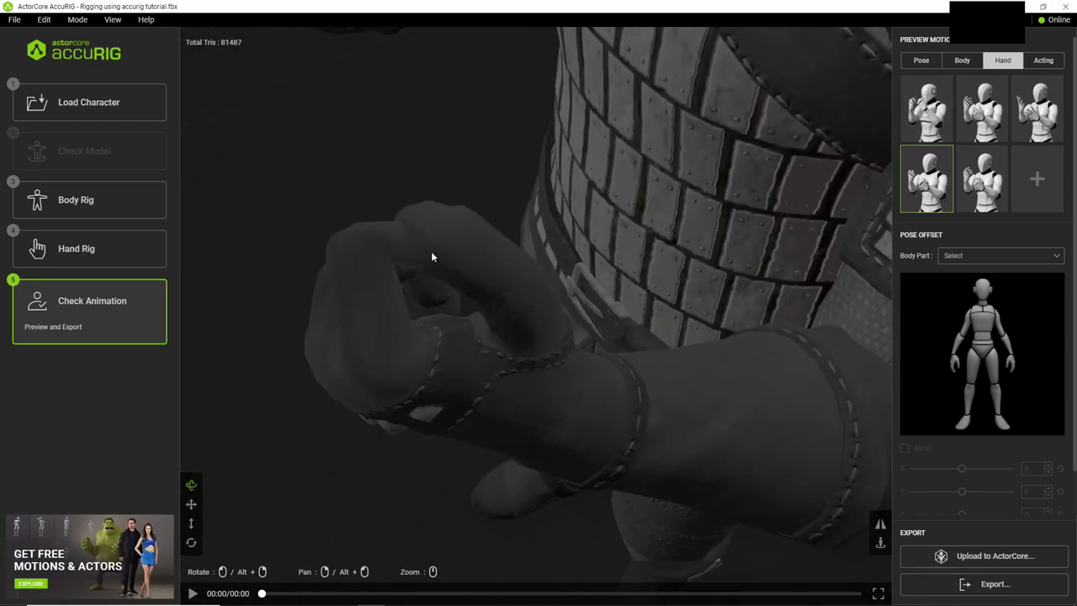
drag(431, 256, 431, 231)
scroll(455, 318, down, 5)
drag(461, 341, 582, 409)
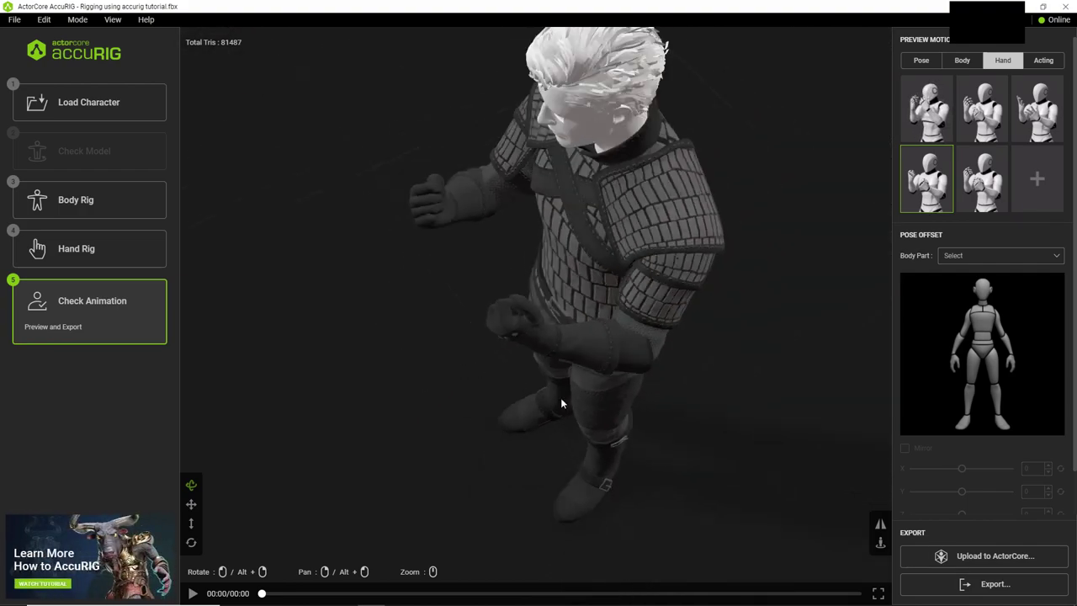
drag(358, 421, 710, 293)
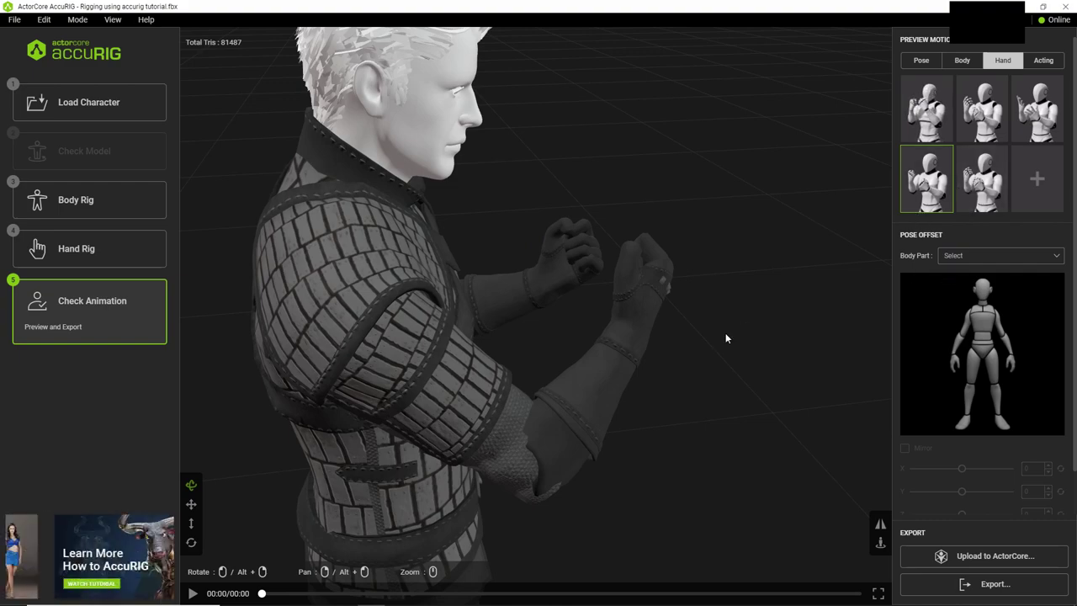
drag(630, 392, 736, 380)
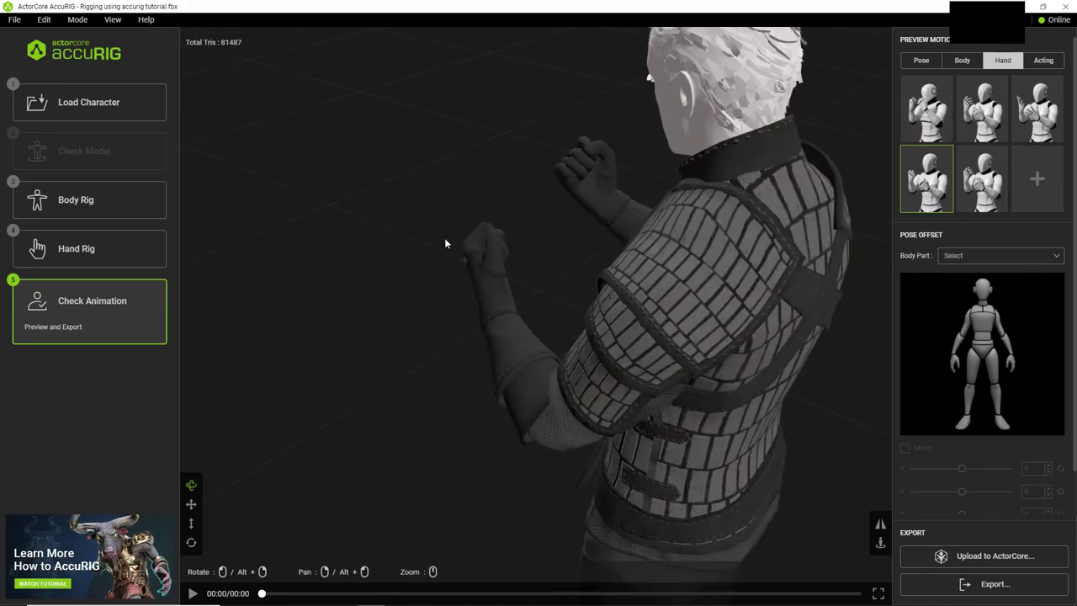
drag(437, 396, 511, 426)
drag(444, 425, 658, 394)
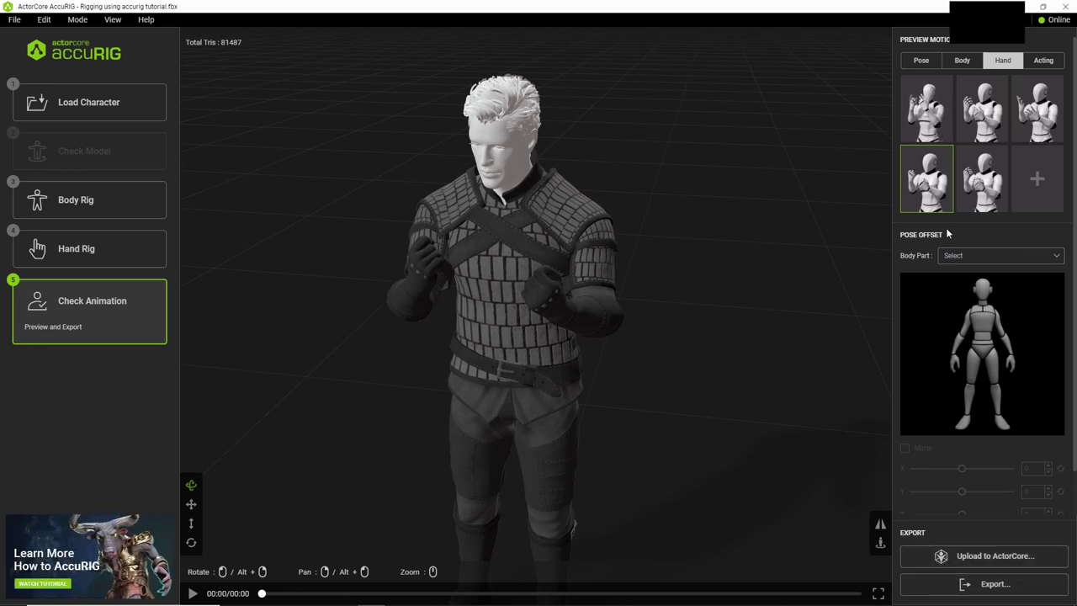
Step: Set up an FBX export of the rigged character with Blender as the target application and textures not embedded
click(988, 586)
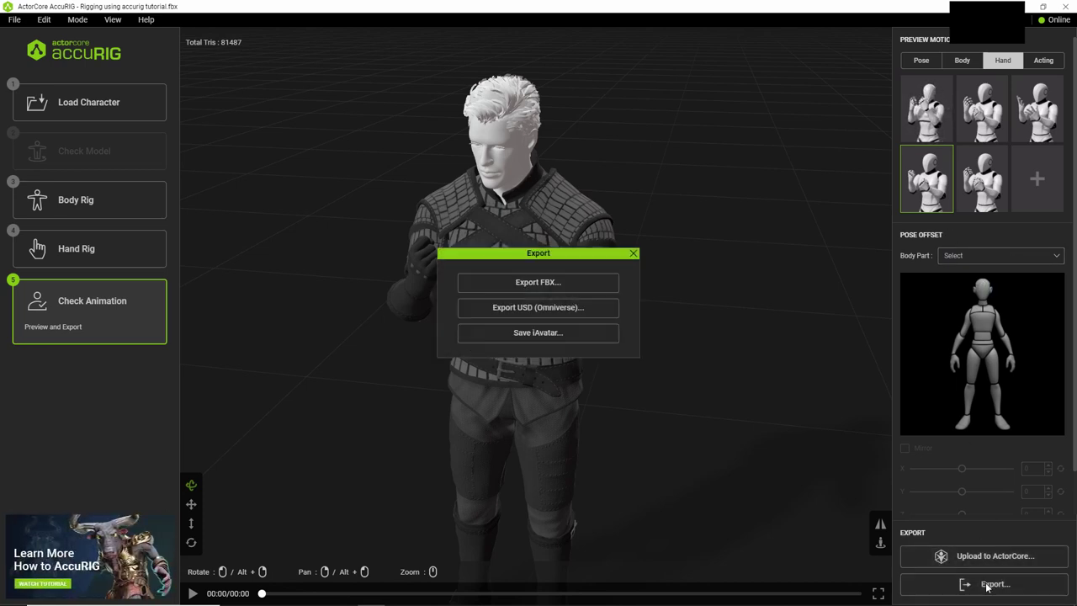
click(543, 286)
click(532, 218)
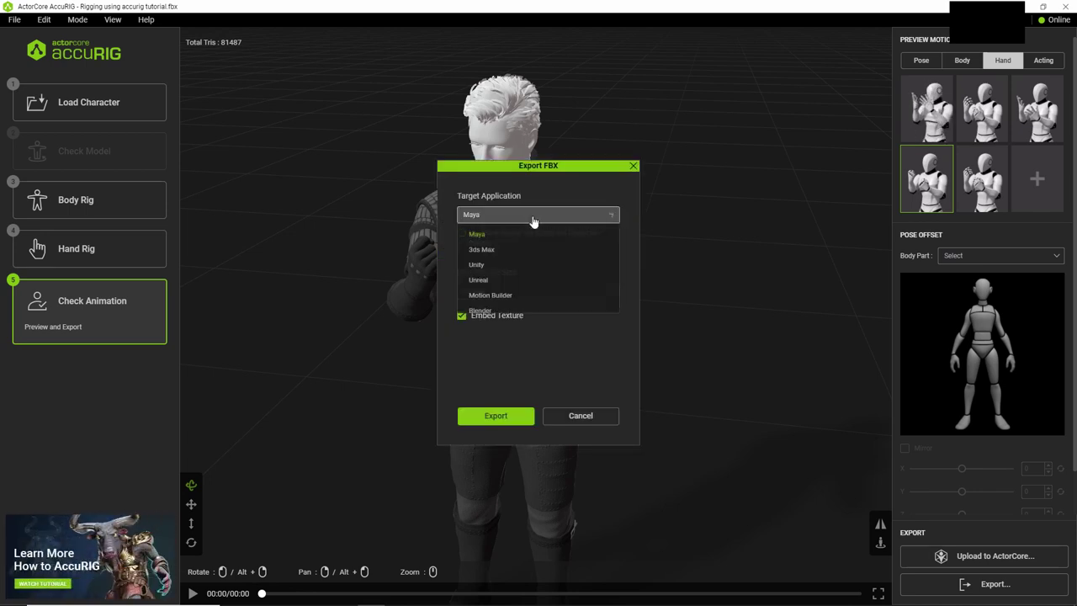
scroll(515, 277, down, 1)
click(512, 276)
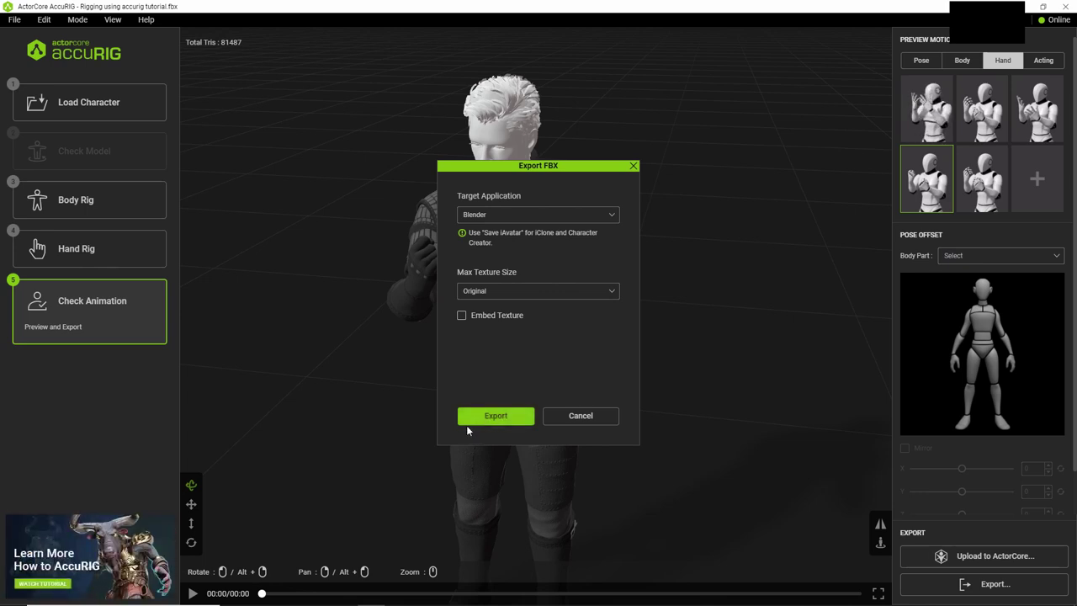
Step: Export the rigged character into the Character folder as "Rigging using accurig tutorial rigged.fbx"
click(499, 415)
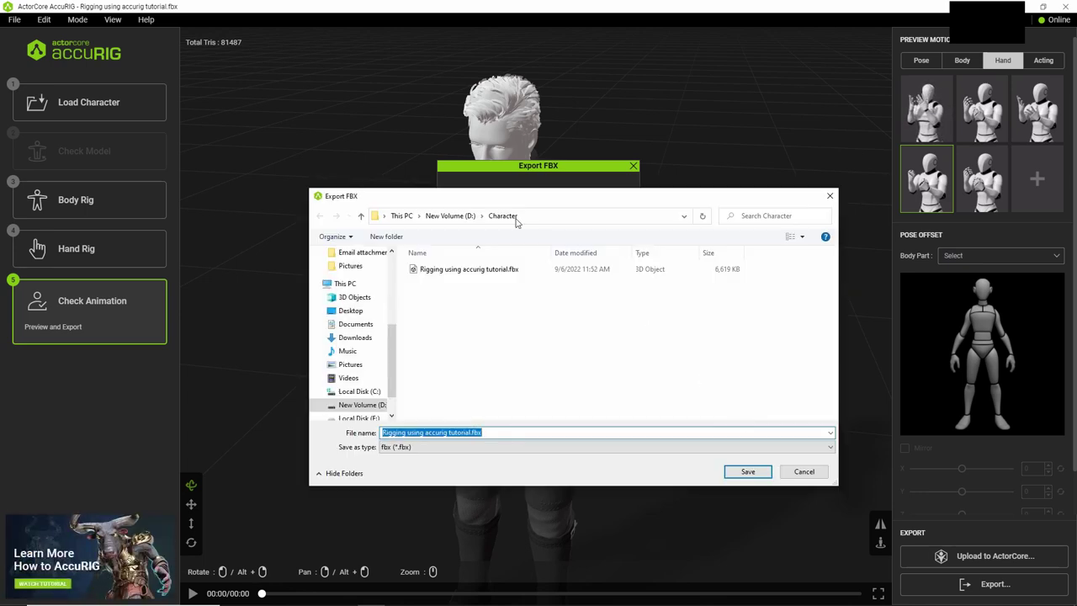
click(486, 380)
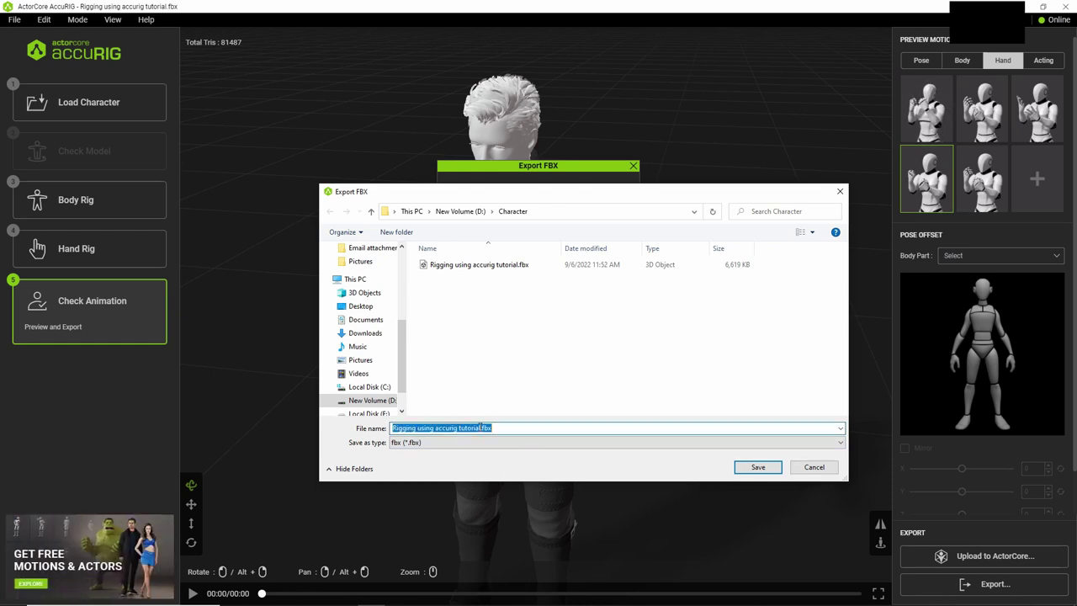
double_click(481, 428)
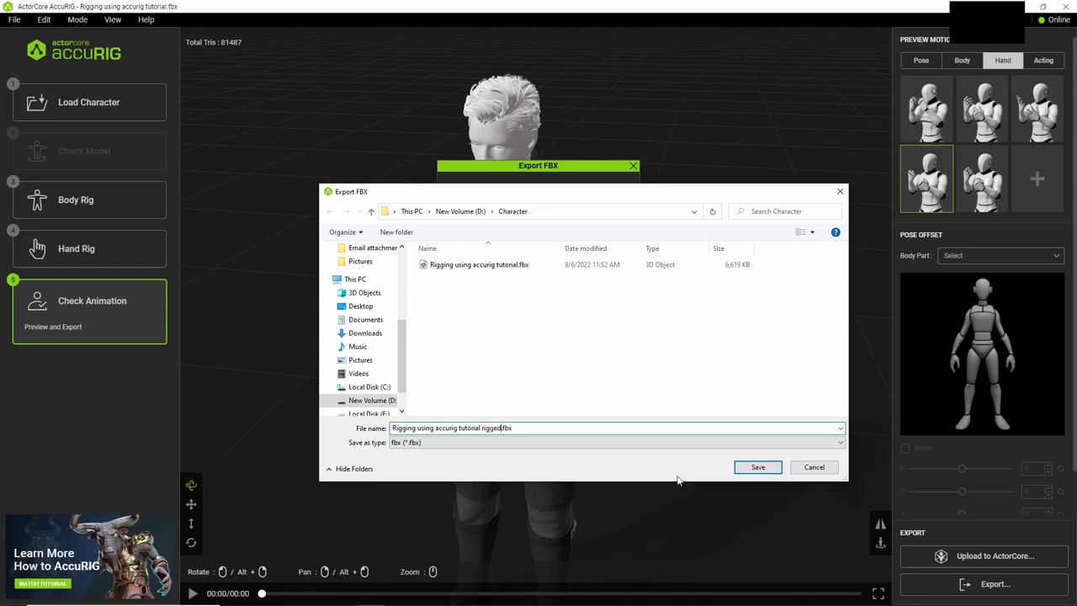
click(756, 467)
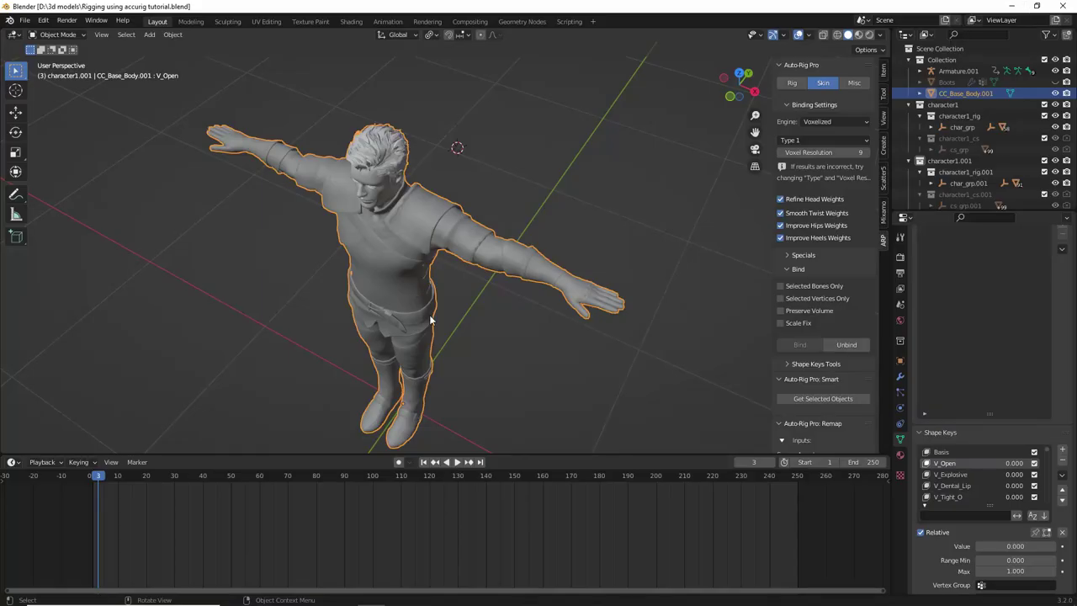
Step: Switch to Blender and move the original character body about -3.79 m along the global X axis
click(407, 328)
click(407, 328)
key(g)
key(x)
click(1041, 219)
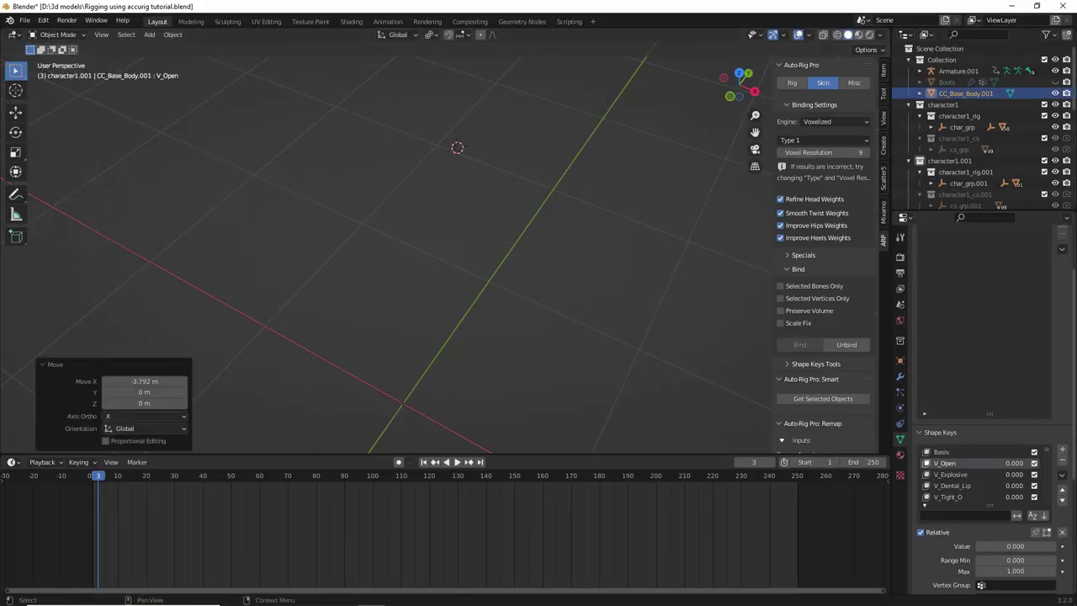
Step: Import "Rigging using accurig tutorial rigged.fbx" from the D:\Character folder into the scene
click(31, 19)
mouse_move(52, 172)
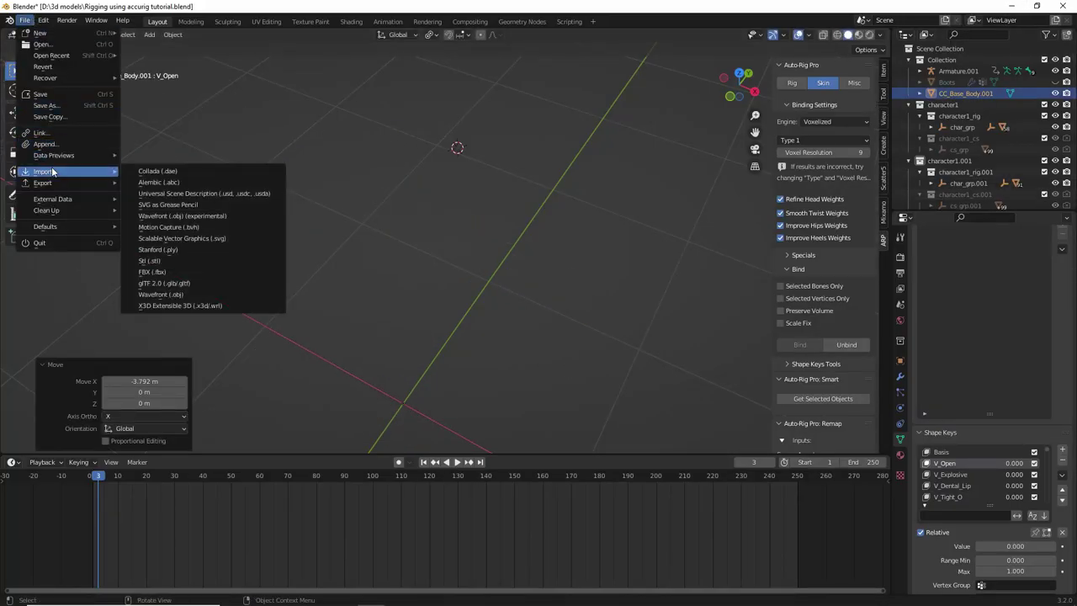
click(204, 263)
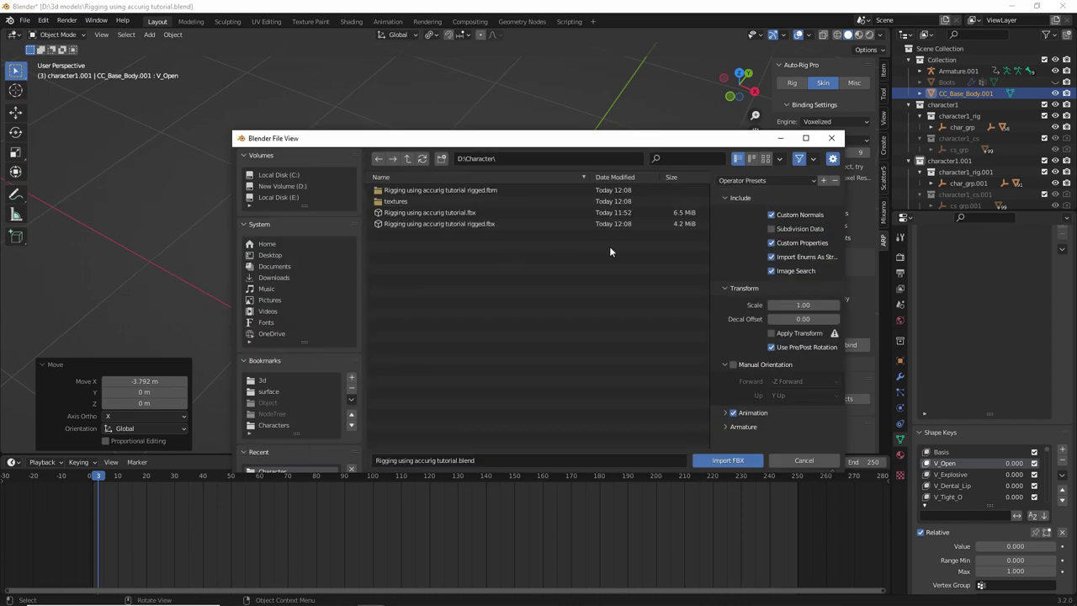
double_click(464, 224)
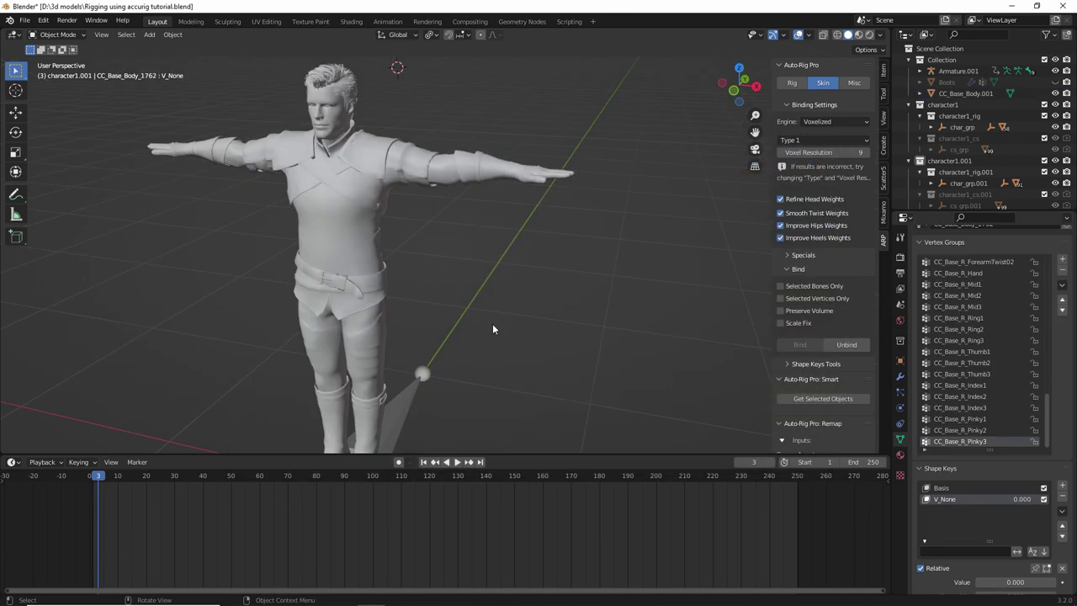
Step: Select the imported character's armature and enter Pose Mode with wireframe shading to expose the bones
scroll(270, 310, down, 5)
scroll(384, 369, up, 5)
scroll(393, 249, down, 3)
middle_drag(393, 249, 468, 269)
scroll(339, 281, up, 1)
click(484, 375)
middle_drag(485, 375, 453, 327)
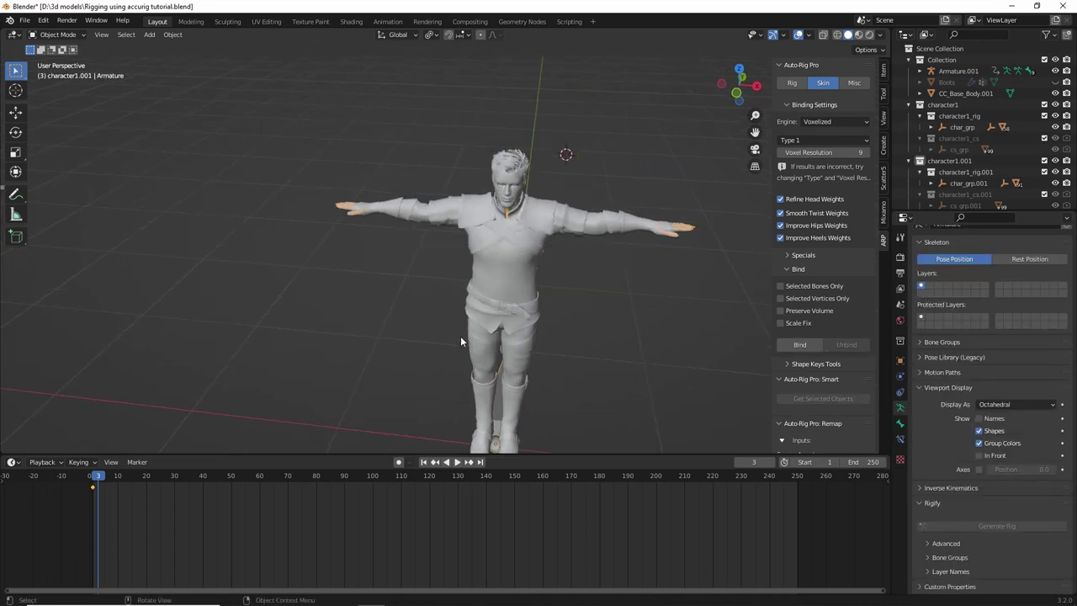
middle_drag(425, 255, 512, 229)
key(ctrl+Tab)
key(z)
scroll(511, 228, up, 2)
Step: Try lowering the right arm by rotating its upper arm bone about the global Y axis in solid shading
click(505, 226)
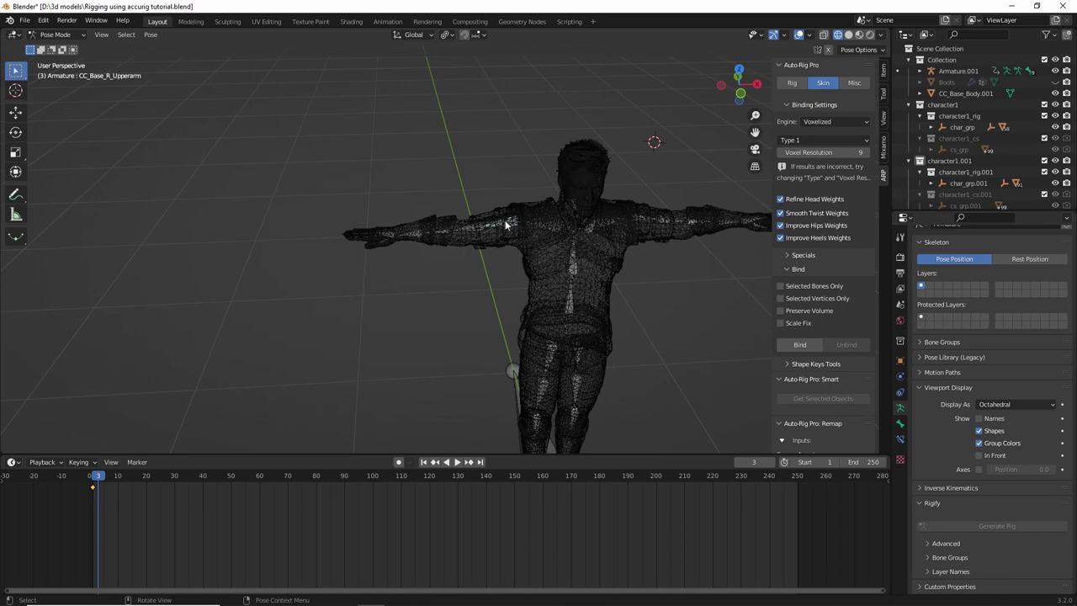
scroll(525, 214, up, 5)
click(528, 211)
scroll(572, 231, down, 5)
key(r)
key(y)
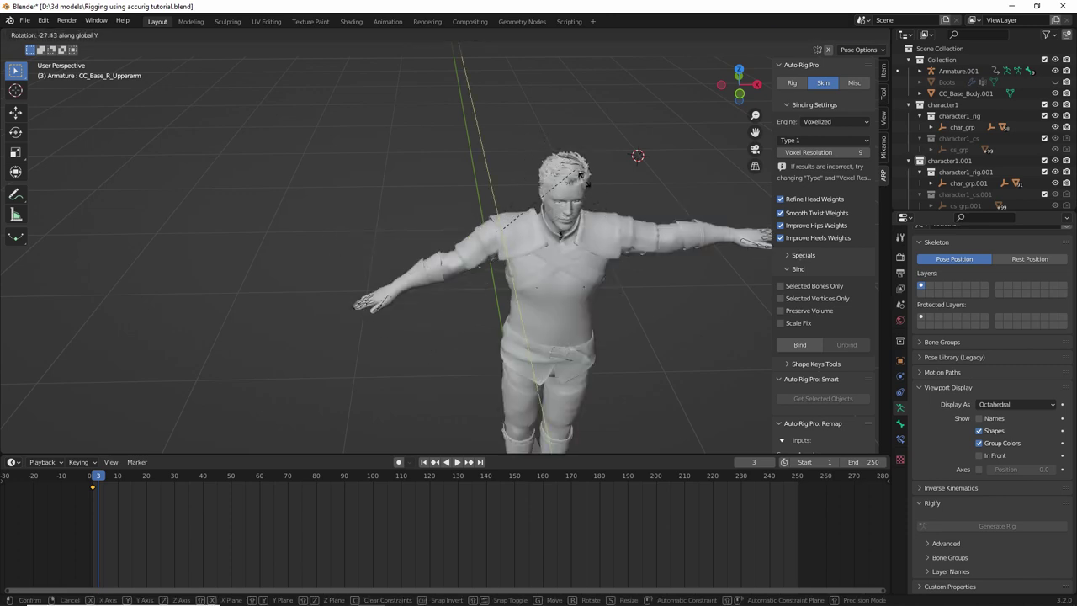
right_click(543, 195)
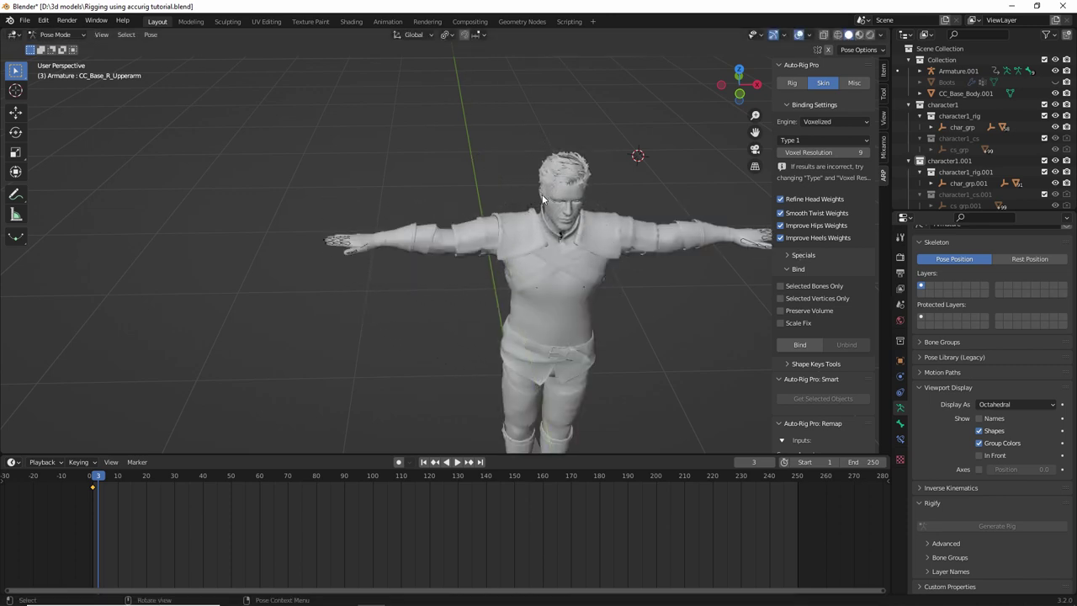
Step: Try the right upper arm's global Y rotation again from a closer angle to test the shoulder armour
middle_drag(582, 209, 536, 211)
scroll(523, 223, up, 3)
scroll(525, 221, down, 2)
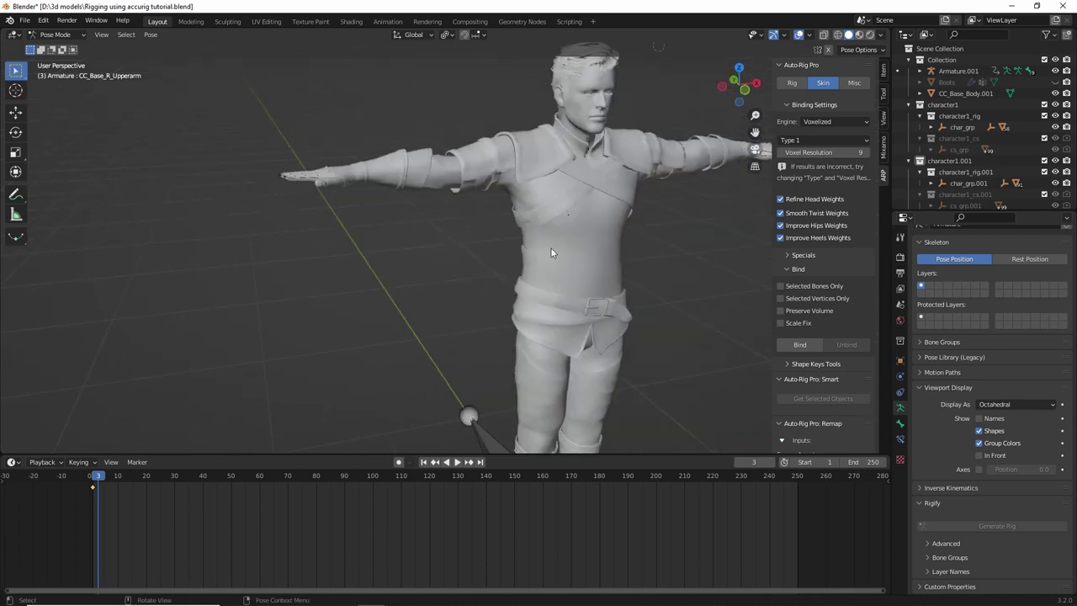
key(r)
key(y)
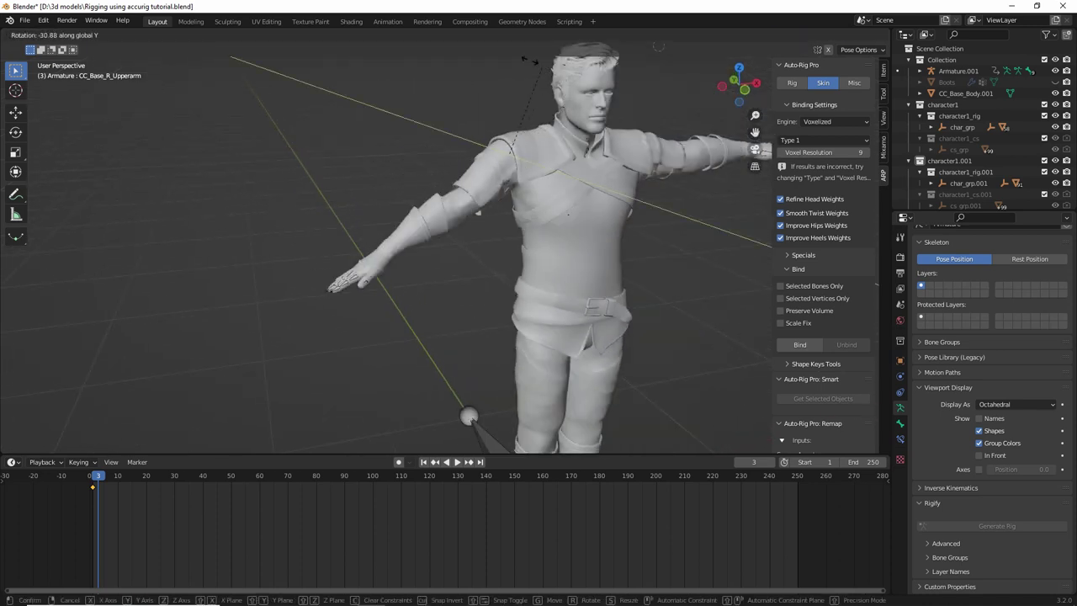
right_click(513, 118)
Step: Rotate the right thigh bone -41° about the global X axis to swing the leg forward
shift+middle_drag(567, 356, 531, 312)
key(z)
click(390, 314)
middle_drag(390, 315, 355, 302)
shift+middle_drag(407, 215, 398, 283)
click(380, 218)
key(KP_Decimal)
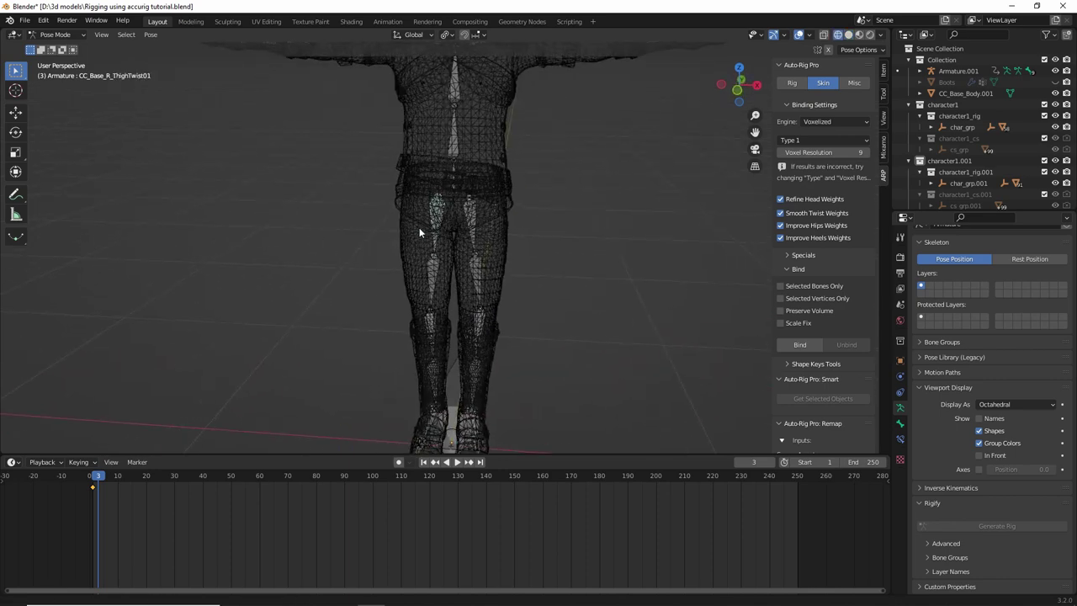
middle_drag(452, 231, 400, 246)
key(r)
key(y)
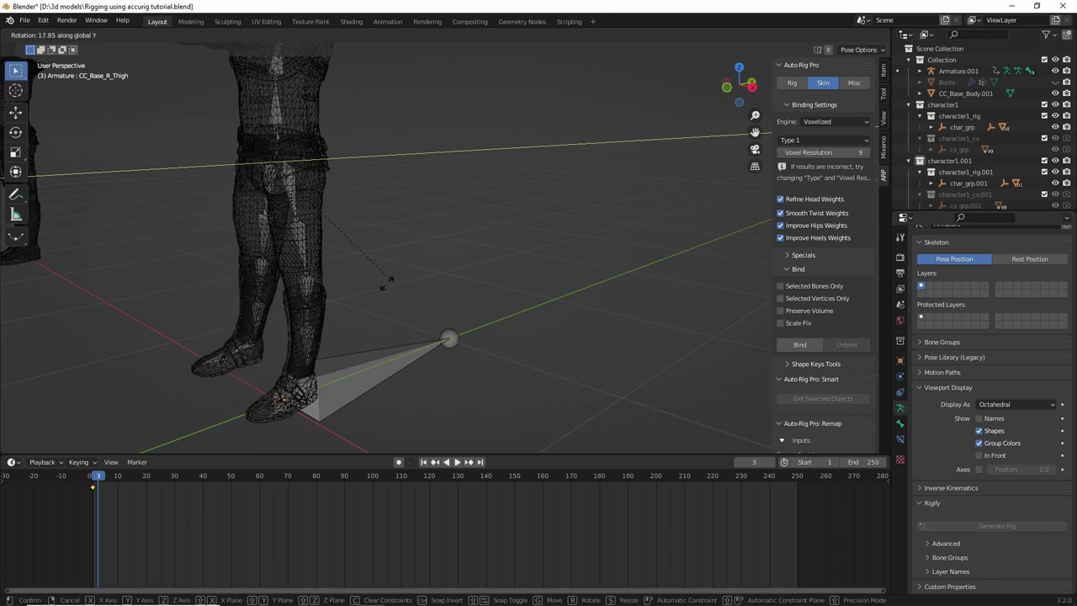
key(x)
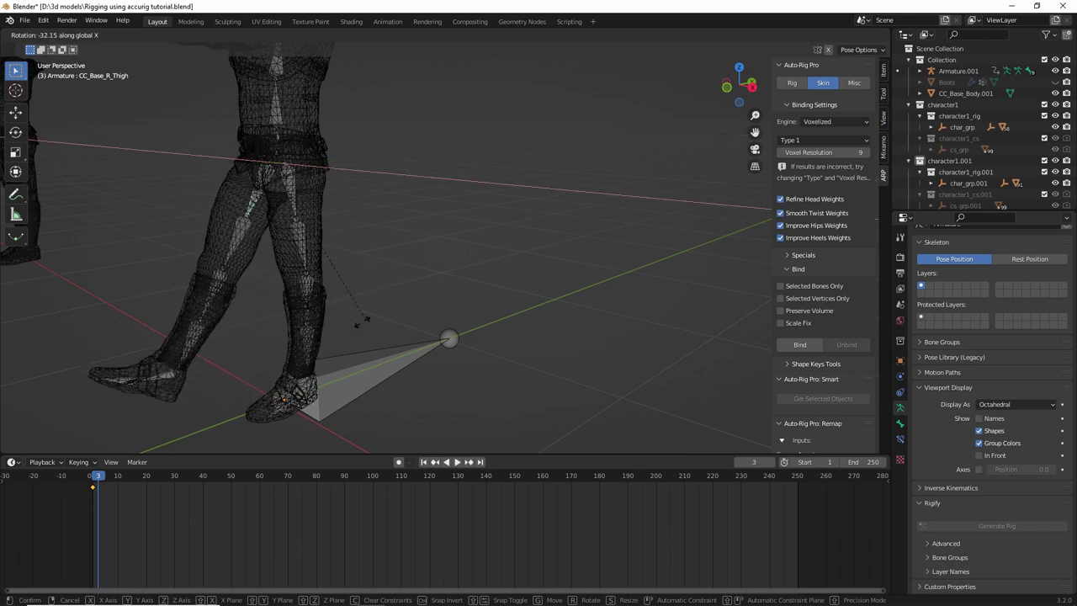
click(244, 311)
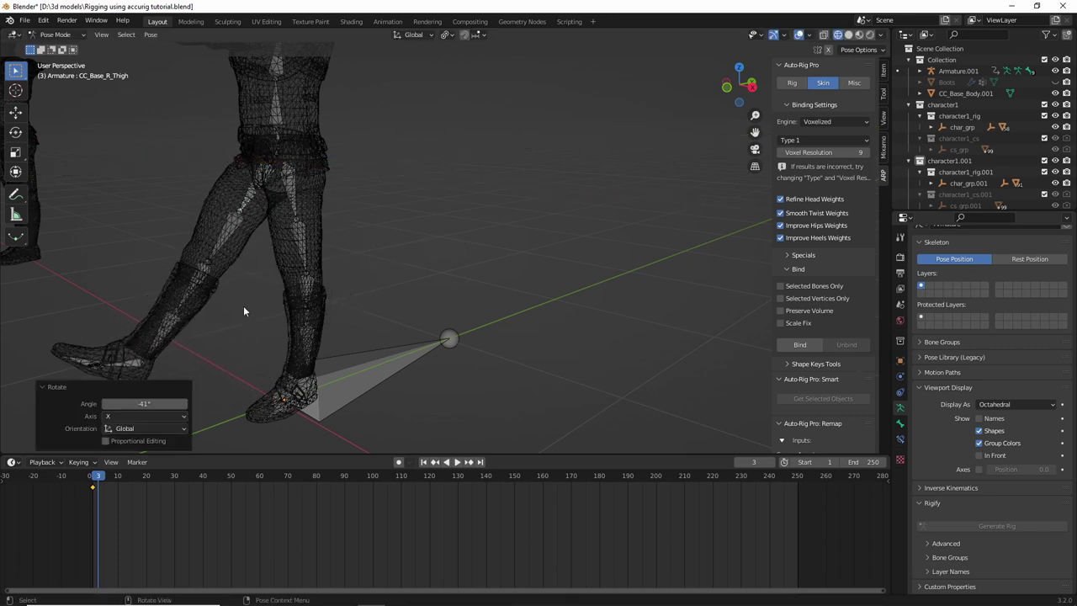
Step: Bend the right knee by rotating the calf bone about 47° around the global X axis
click(201, 276)
key(r)
key(x)
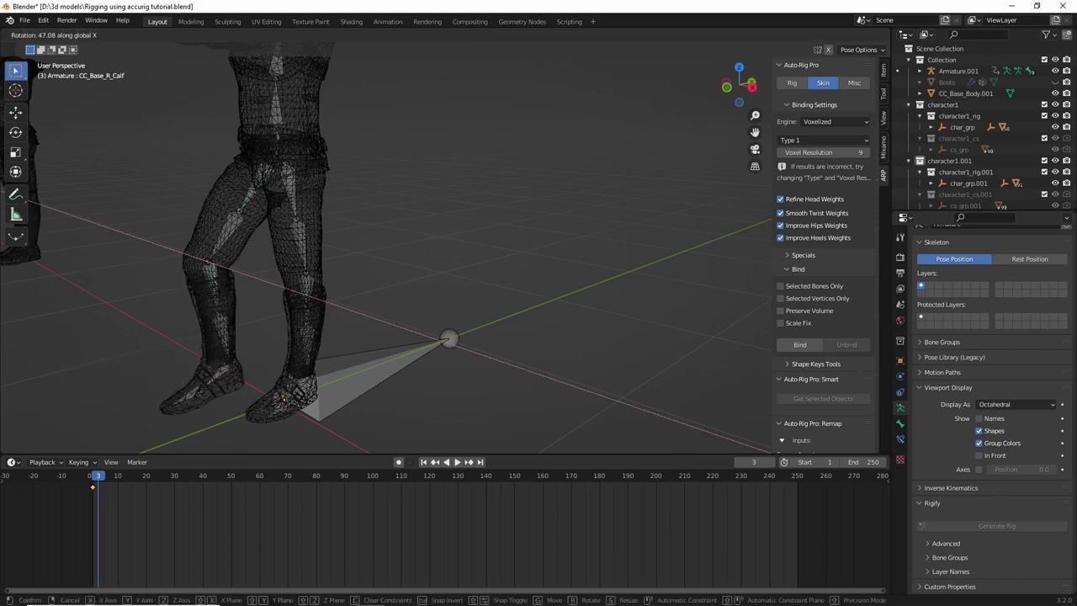
click(379, 261)
scroll(378, 262, down, 2)
middle_drag(379, 262, 435, 279)
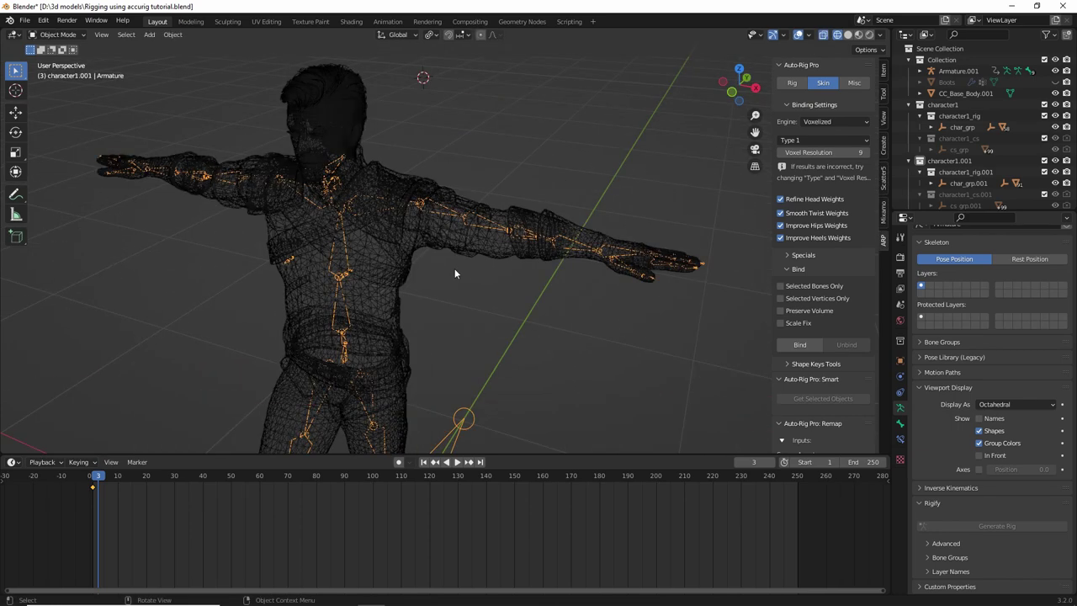
Step: Return the armature to Pose Mode and inspect the right thigh bone and its lower twist bone
middle_drag(454, 273, 493, 251)
scroll(515, 263, down, 3)
shift+middle_drag(444, 340, 498, 275)
scroll(498, 275, up, 2)
key(ctrl+Tab)
click(444, 290)
scroll(476, 307, up, 5)
middle_drag(511, 304, 477, 292)
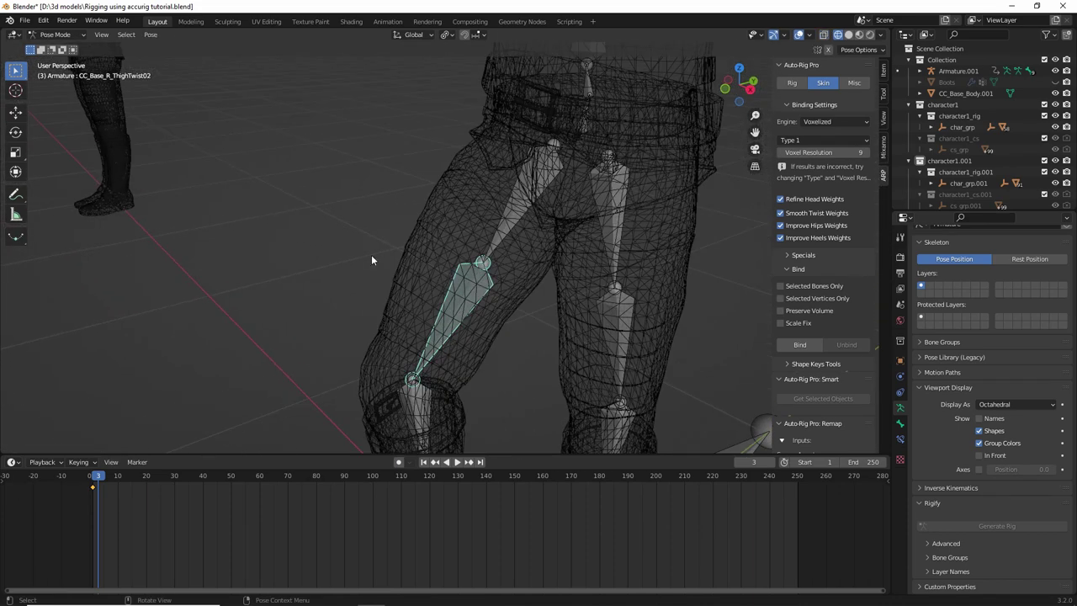
click(515, 197)
Step: Inspect the armature's hip and spine bones around the character's waist and torso
shift+middle_drag(597, 63, 516, 216)
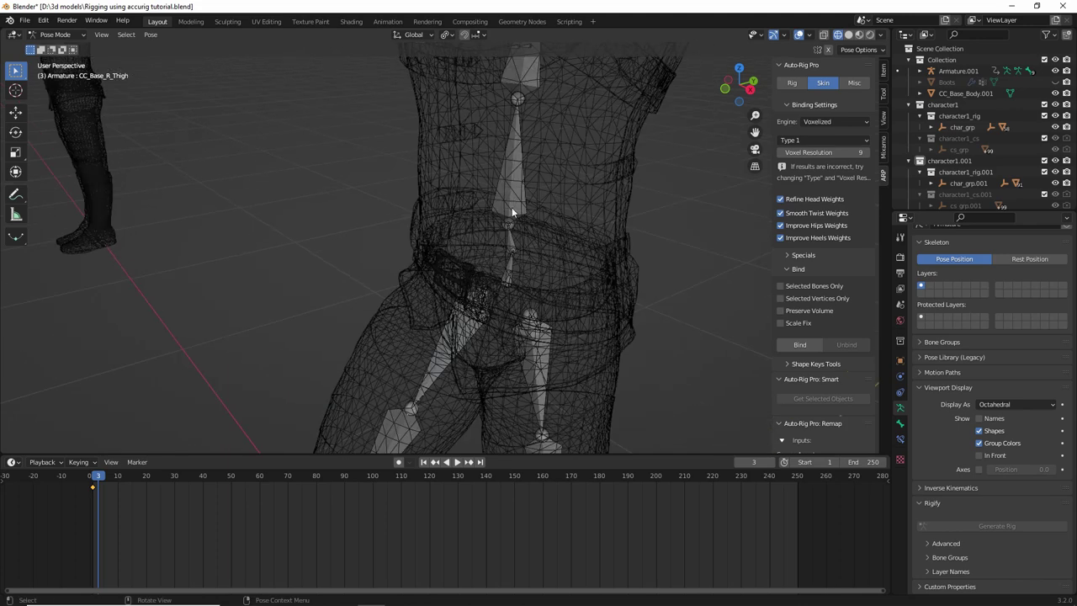
click(509, 216)
scroll(394, 188, down, 2)
scroll(394, 187, up, 2)
shift+middle_drag(393, 187, 378, 256)
scroll(505, 270, down, 3)
scroll(378, 255, up, 3)
Step: Inspect the left arm's bone chain, checking the names of the second upper arm and forearm twist bones
click(481, 183)
click(564, 203)
middle_drag(564, 203, 423, 278)
click(531, 249)
middle_drag(531, 249, 507, 257)
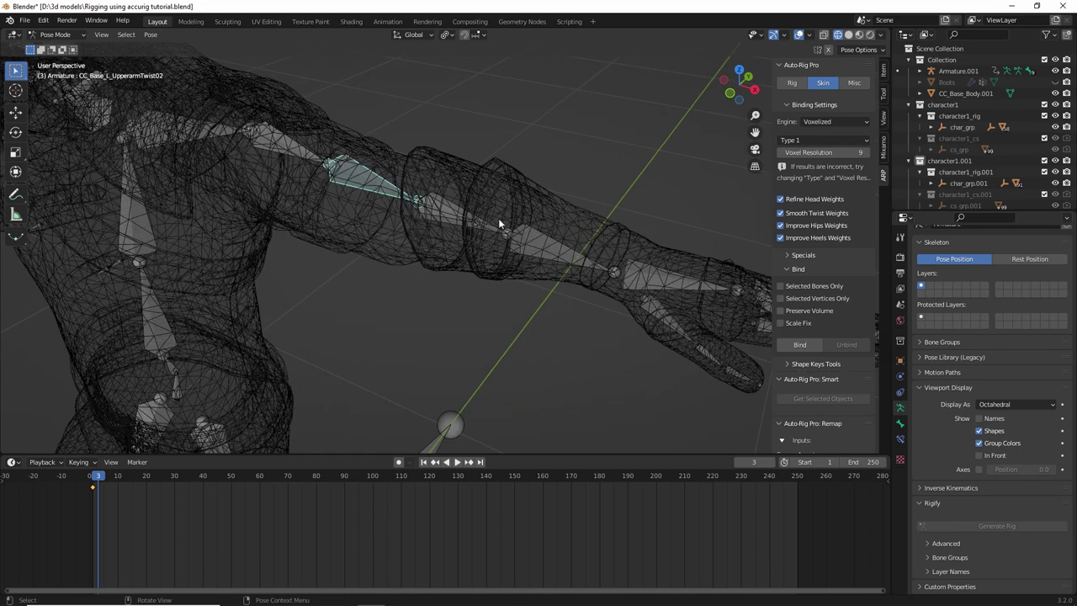
click(547, 254)
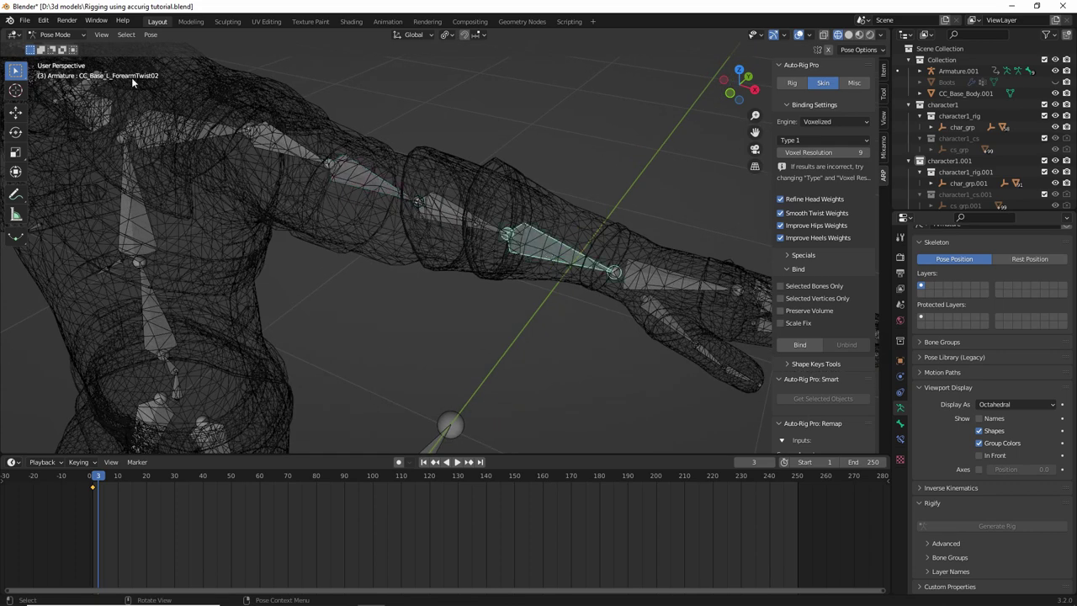
Step: Examine the left arm, torso and leg bones of the posed rig from several sides in wireframe
scroll(409, 264, down, 5)
middle_drag(409, 263, 510, 336)
scroll(505, 326, up, 4)
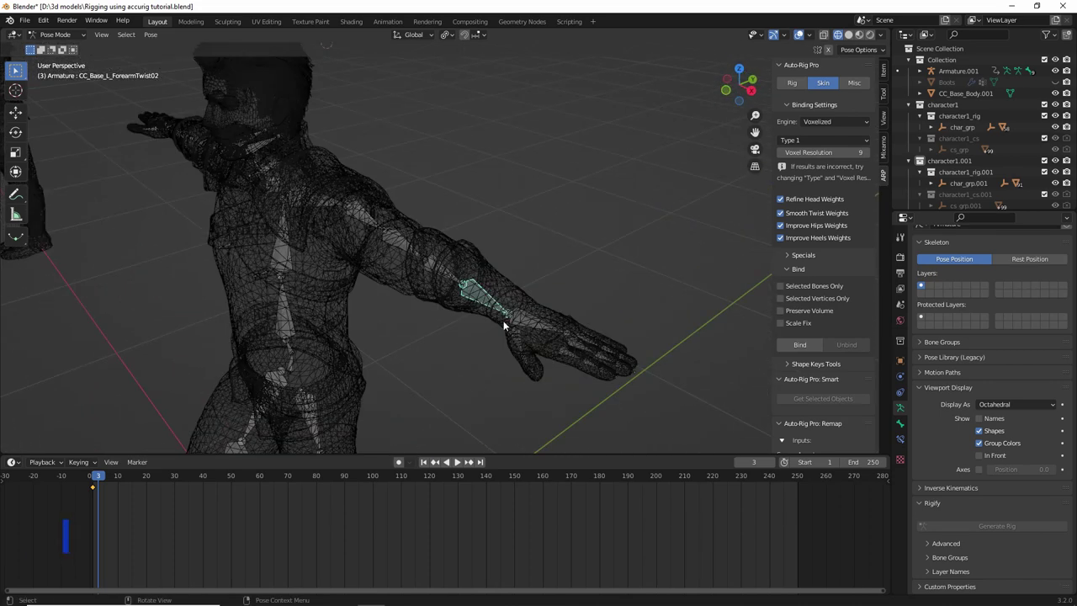
middle_drag(550, 285, 356, 259)
middle_drag(494, 316, 450, 360)
scroll(361, 331, up, 2)
scroll(449, 354, up, 3)
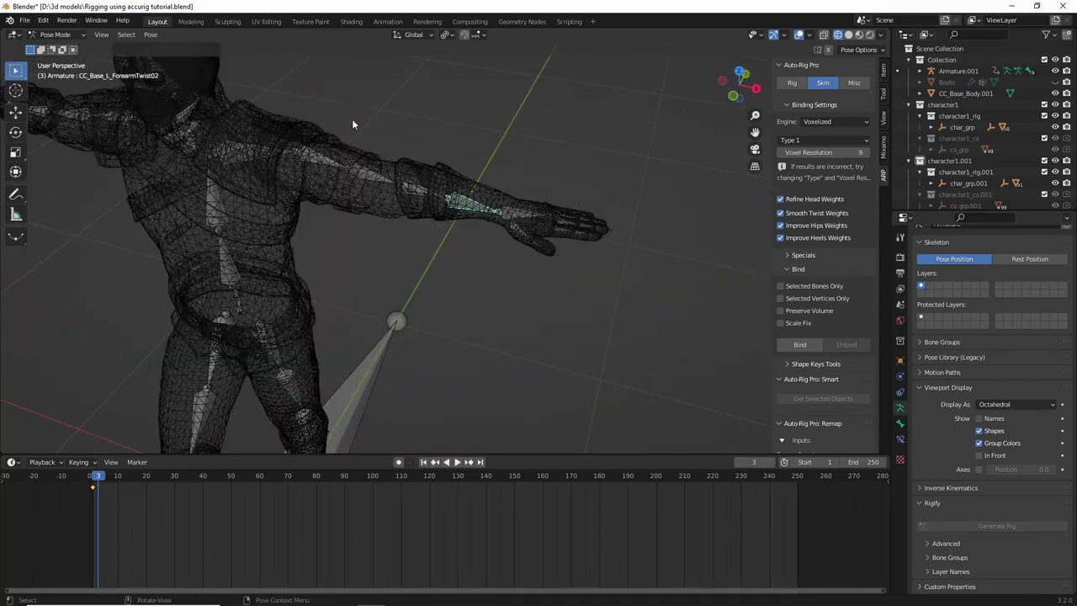
middle_drag(302, 190, 513, 234)
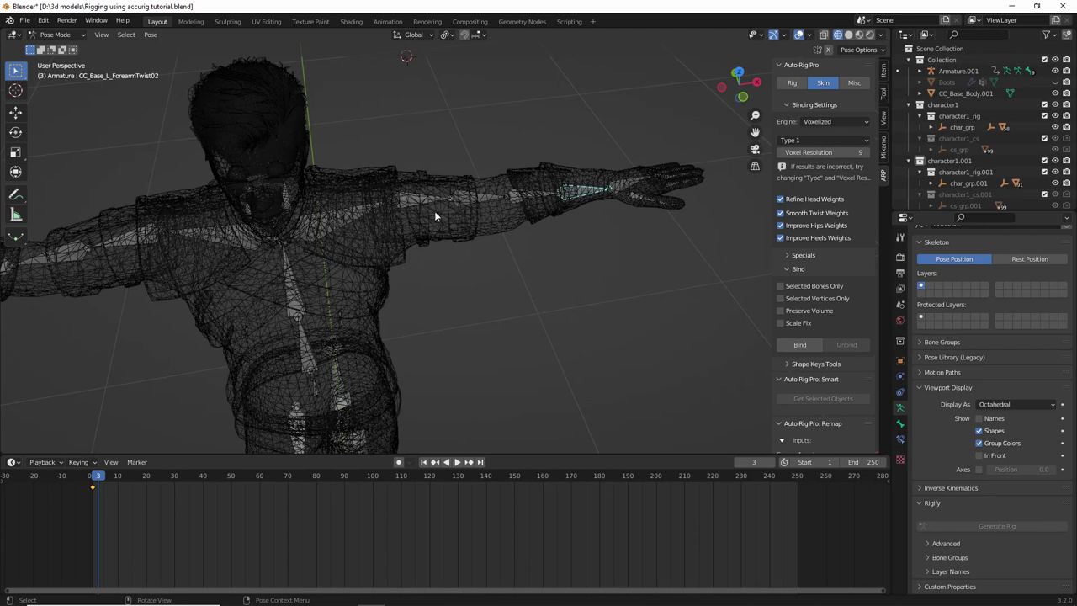
middle_drag(595, 222, 584, 331)
Step: Try rotating the left upper arm bone about the global Z axis to test direct posing of the arm
click(514, 216)
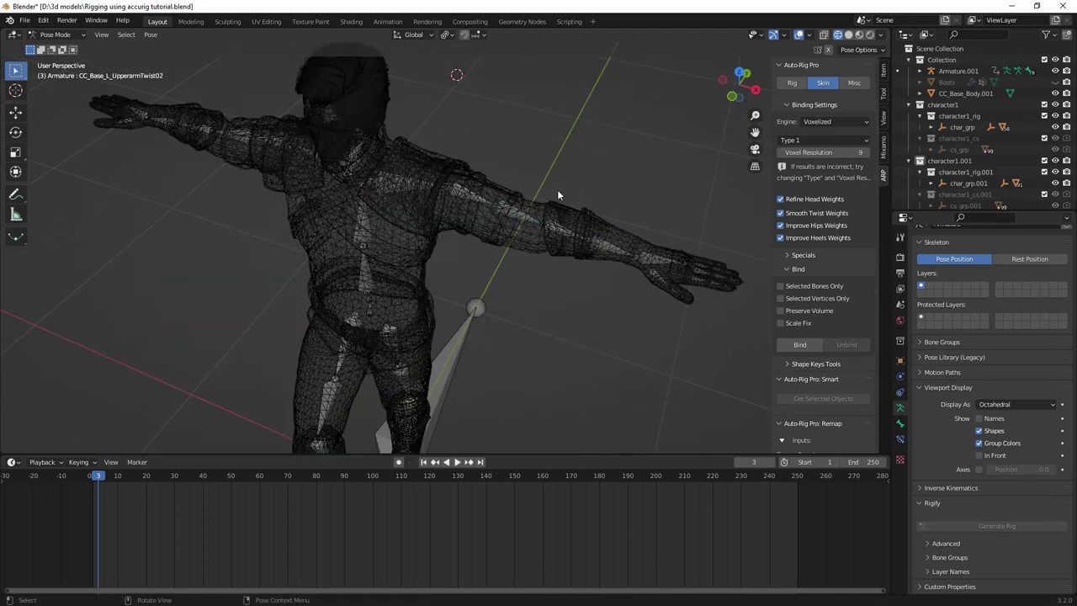
click(465, 195)
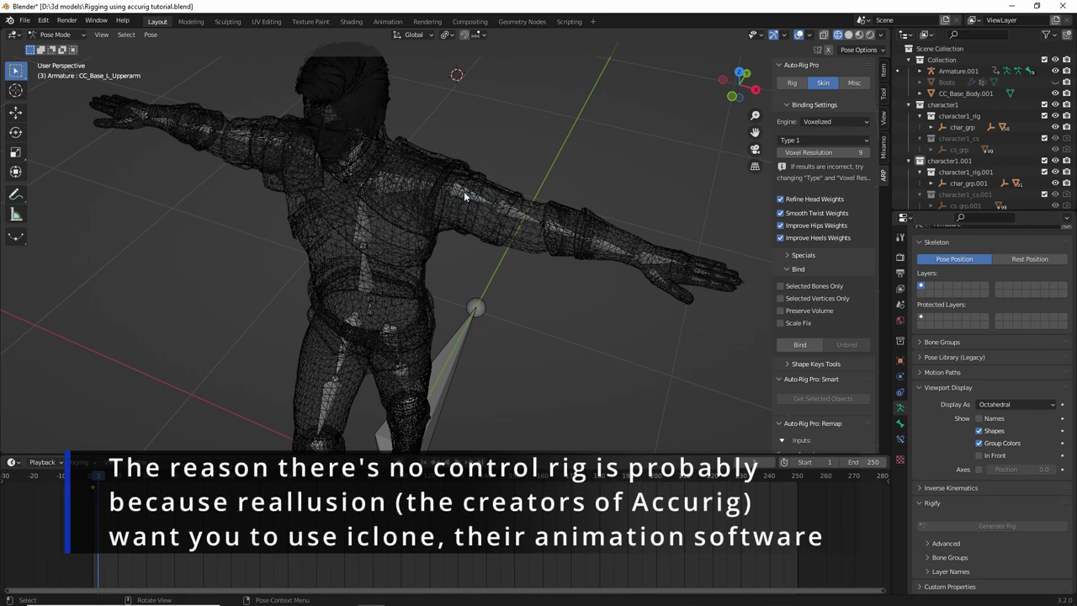
scroll(509, 199, down, 3)
key(r)
key(z)
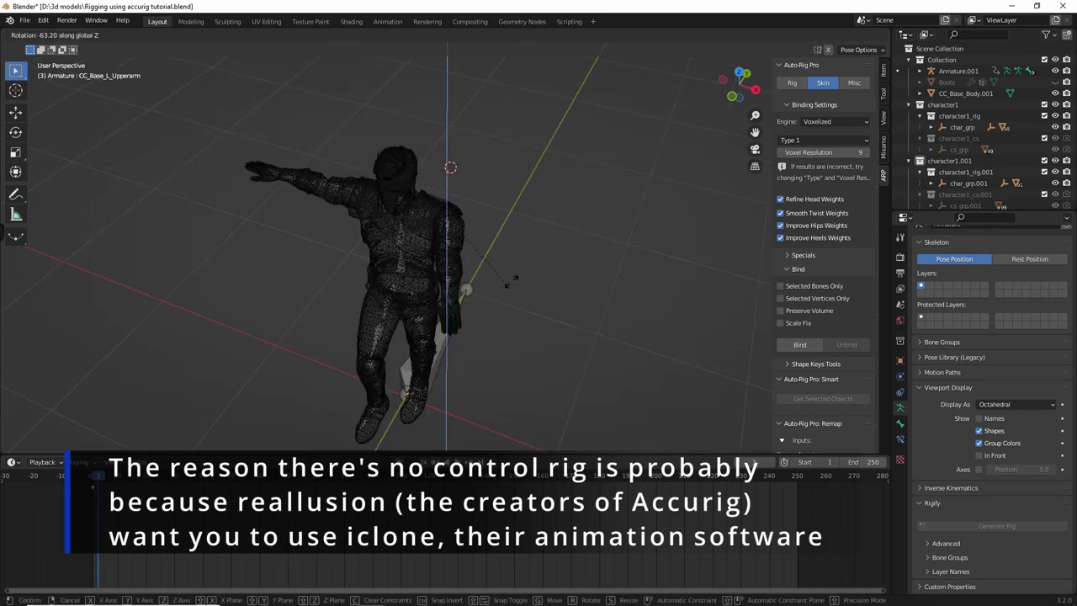
right_click(524, 281)
scroll(660, 188, up, 2)
key(r)
key(z)
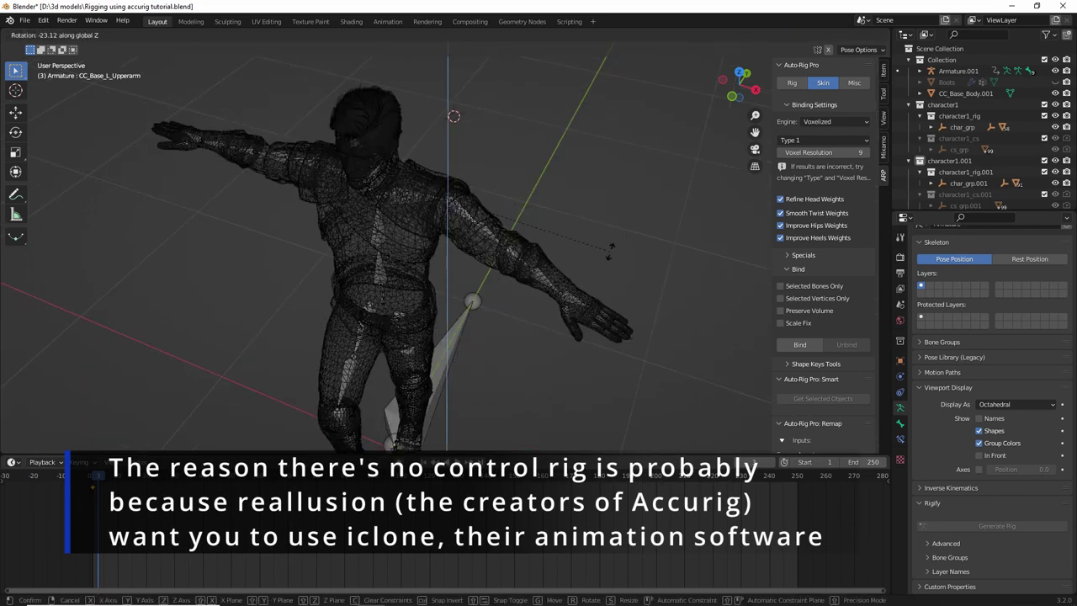
right_click(556, 301)
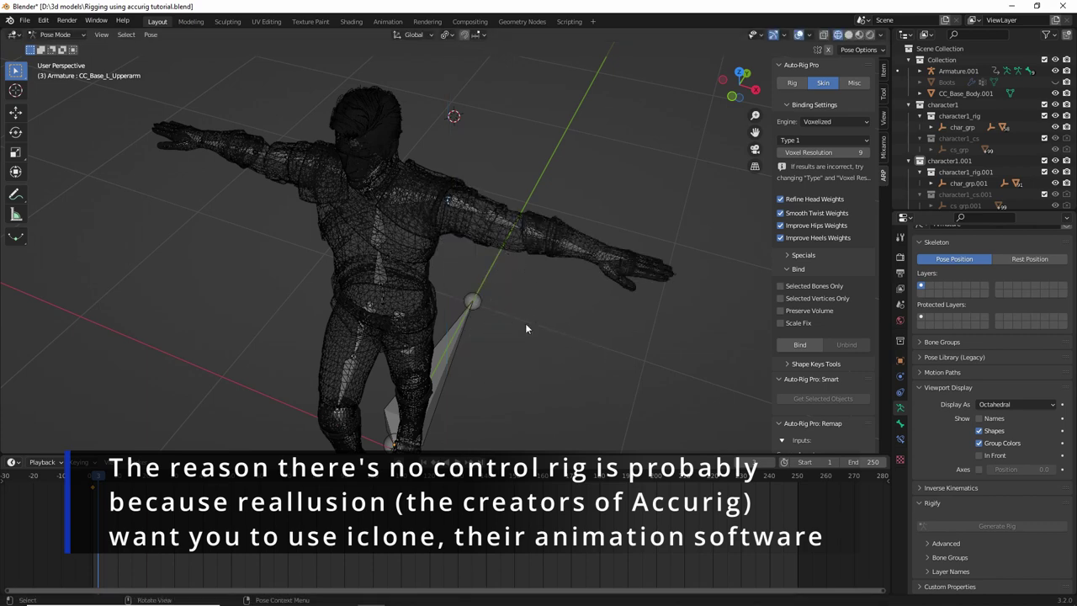
middle_drag(519, 326, 636, 256)
key(r)
key(z)
right_click(485, 305)
Step: Rotate the right arm about the global Z axis to swing it forward from the T-pose
middle_drag(486, 304, 391, 268)
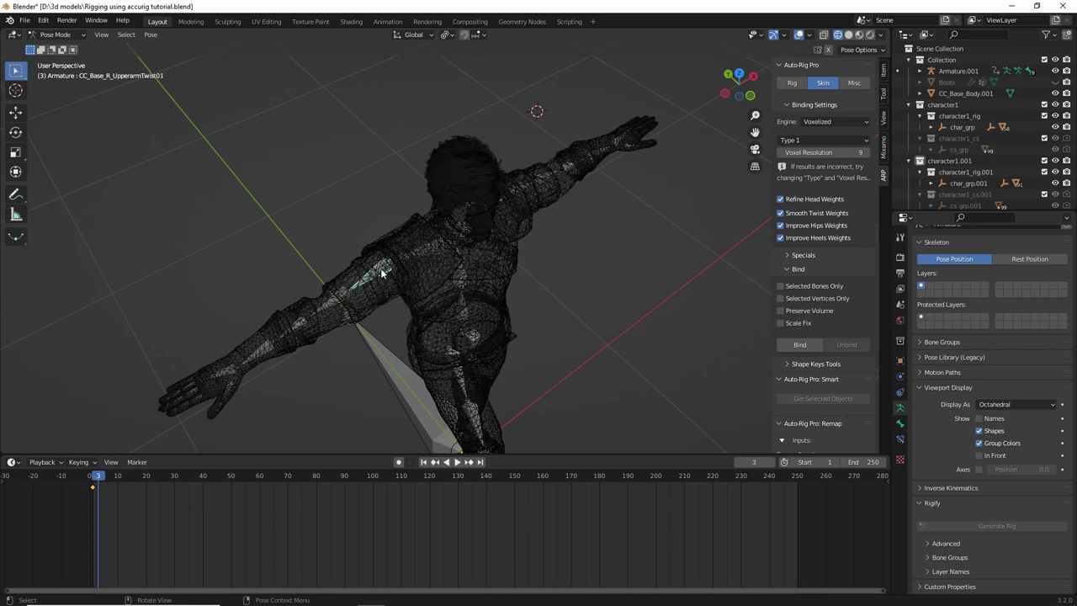
key(r)
key(z)
click(480, 142)
Step: Rotate the right upper arm bone about the global X axis to lower the arm toward the thigh
middle_drag(423, 298, 589, 221)
shift+middle_drag(588, 220, 541, 166)
click(419, 254)
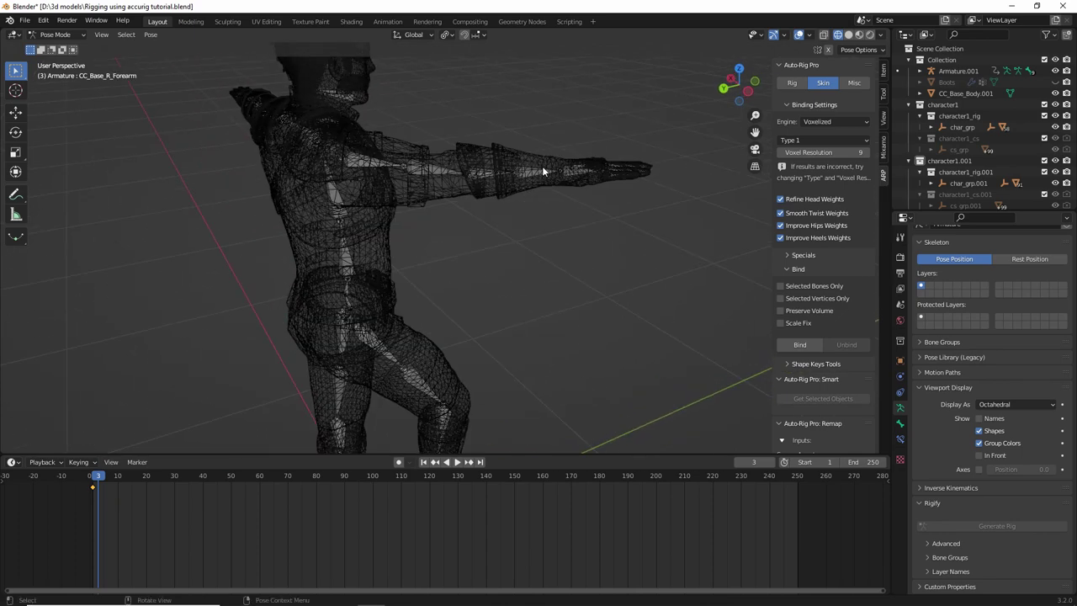
click(366, 160)
key(r)
key(x)
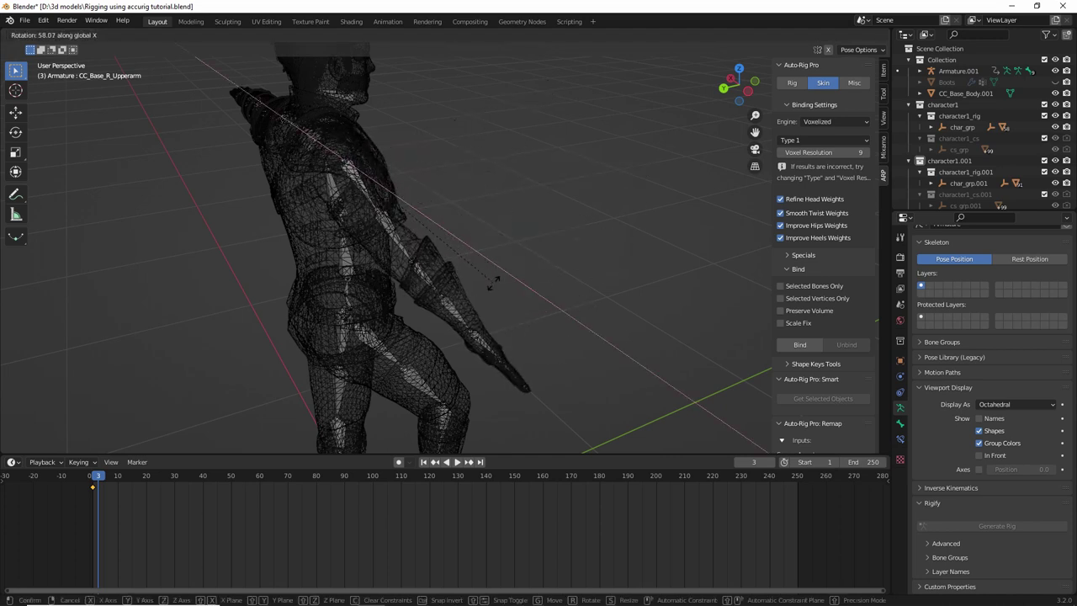
click(406, 252)
Step: Pick the right forearm bone from among the overlapping twist bones and rotate it about the global X axis to bend the elbow
click(422, 266)
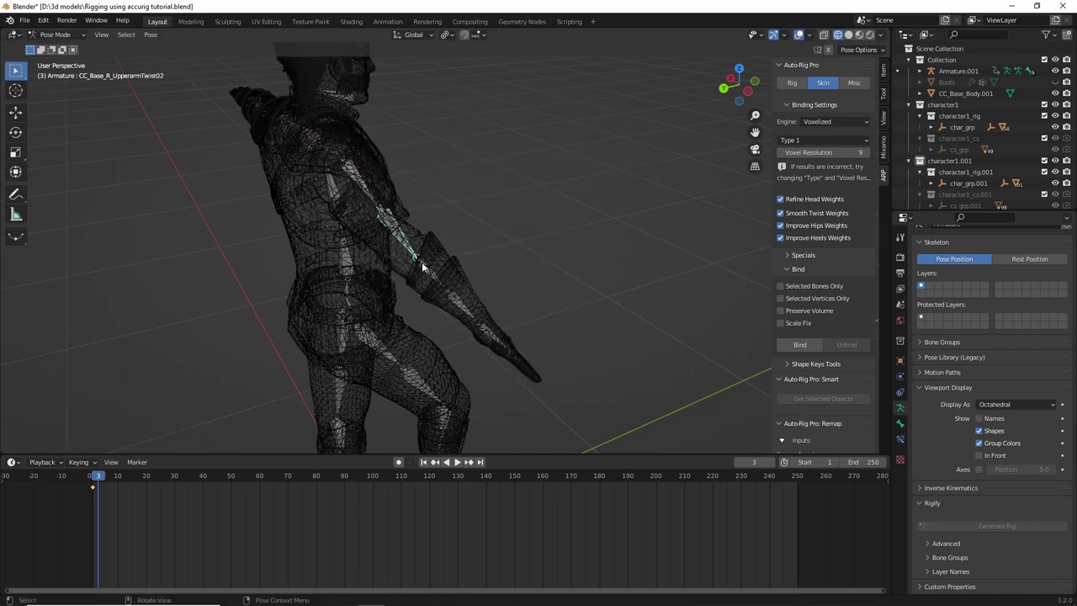
click(423, 264)
click(411, 252)
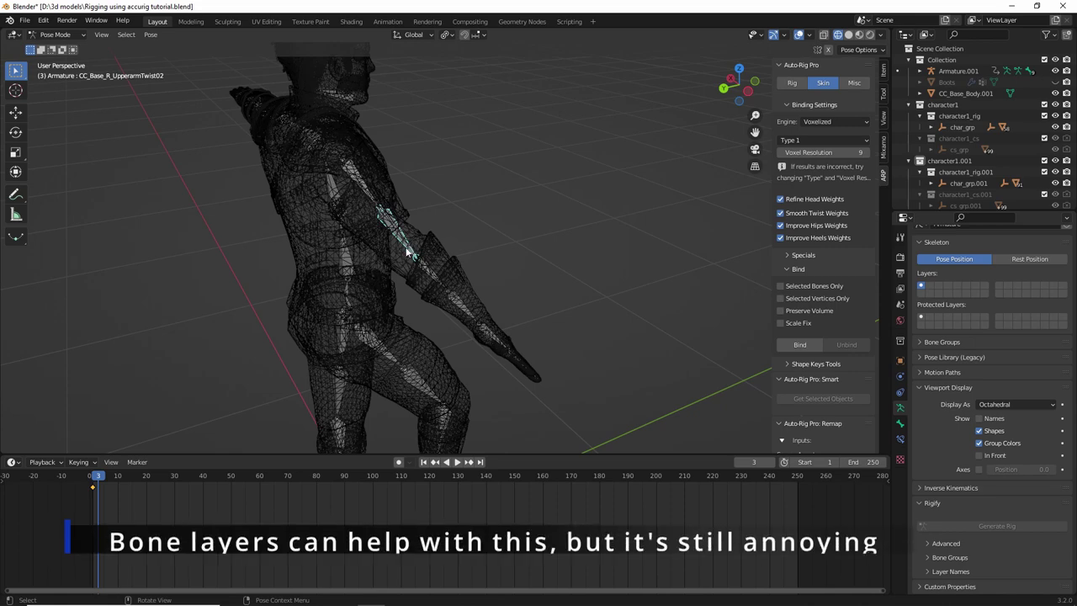
scroll(406, 252, up, 3)
click(396, 267)
click(397, 266)
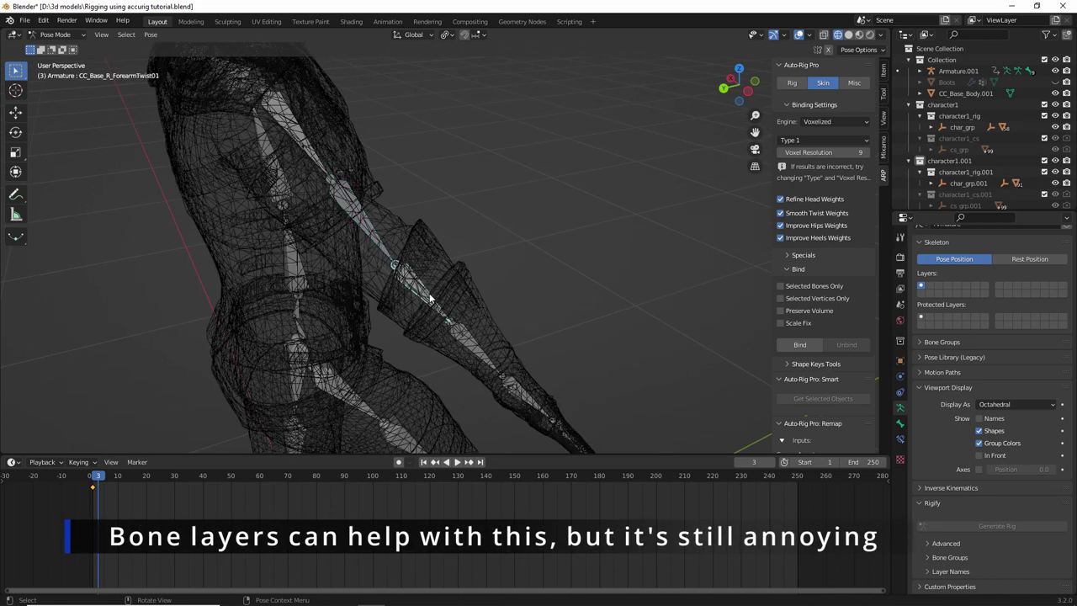
click(428, 295)
middle_drag(427, 295, 483, 298)
scroll(512, 277, down, 4)
key(r)
key(x)
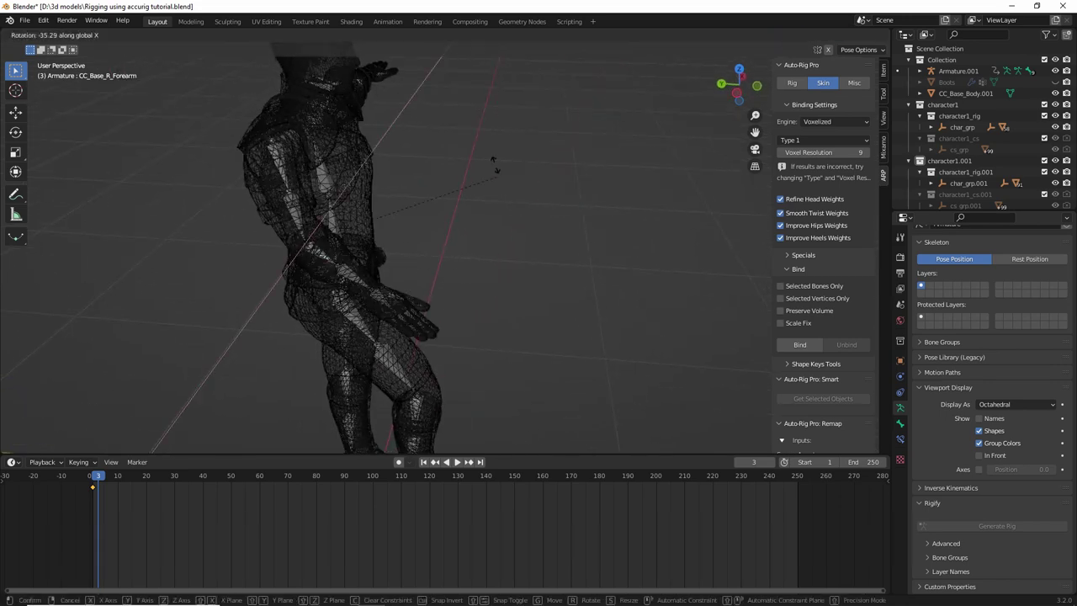
click(474, 130)
Step: Rotate the right hand bone by -65.7° about the global Y axis
middle_drag(474, 130, 328, 297)
scroll(439, 305, up, 6)
click(378, 341)
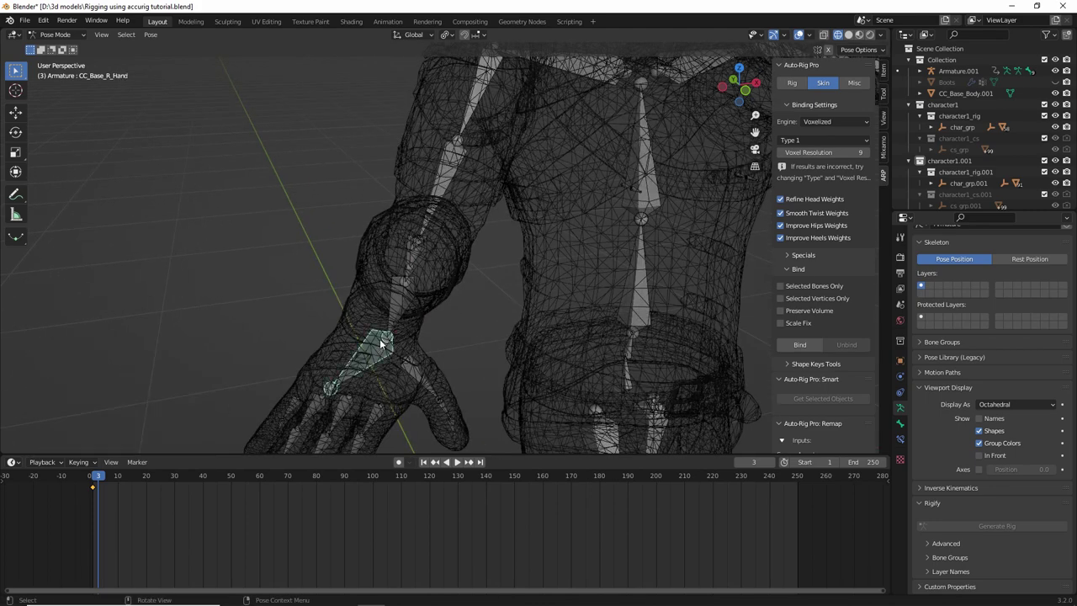
scroll(539, 332, down, 5)
key(r)
key(y)
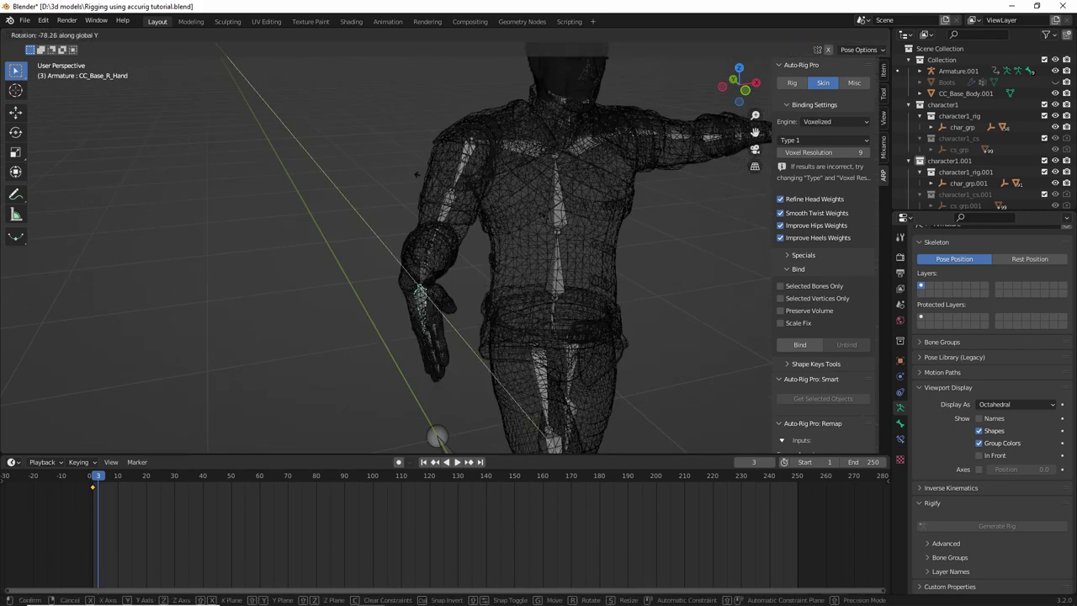
click(412, 181)
Step: Examine the posed right arm and the whole character from several sides
middle_drag(412, 181, 391, 333)
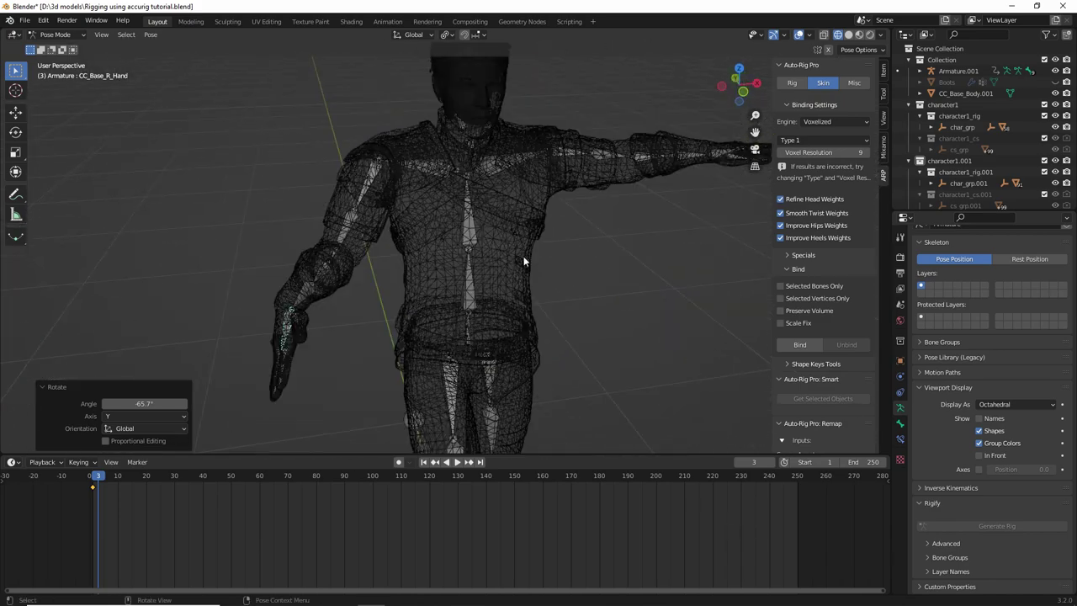
middle_drag(513, 270, 305, 291)
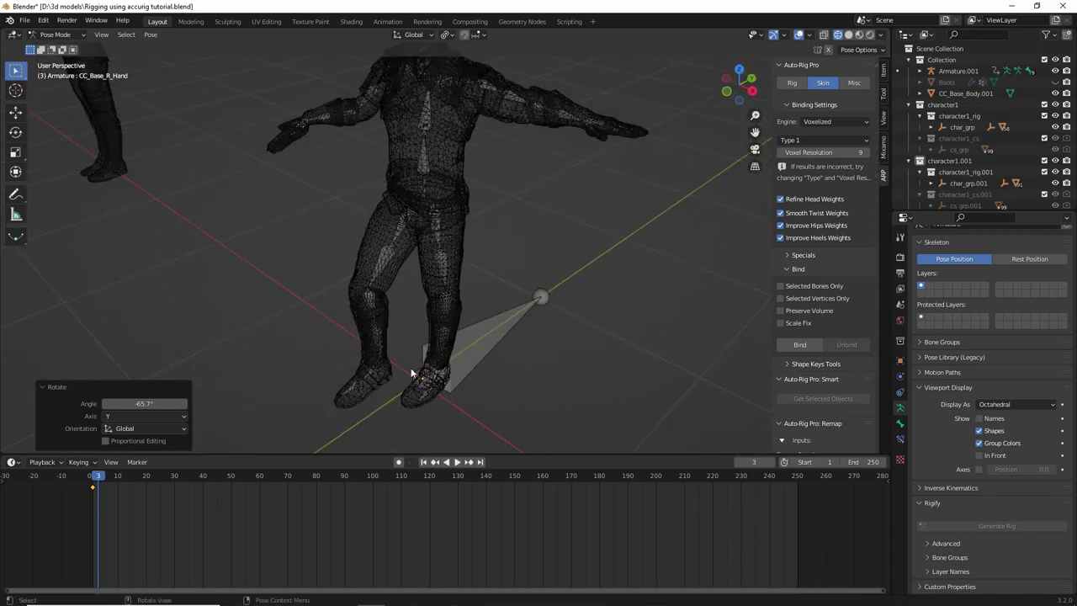
scroll(316, 237, down, 2)
shift+middle_drag(450, 245, 552, 334)
scroll(445, 302, up, 4)
scroll(538, 338, up, 1)
scroll(447, 320, down, 5)
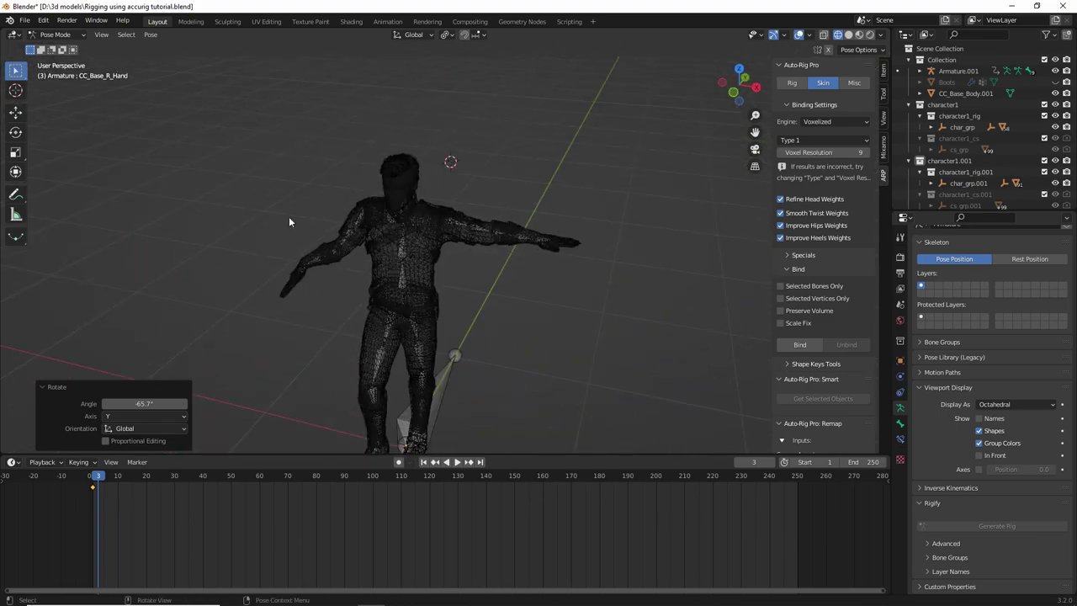
scroll(438, 298, up, 4)
mouse_move(447, 295)
middle_down()
mouse_move(466, 250)
mouse_move(405, 290)
mouse_move(467, 284)
mouse_move(445, 313)
middle_up()
scroll(445, 314, up, 3)
Step: Inspect the left arm's forearm twist bones between the elbow and the hand
click(547, 293)
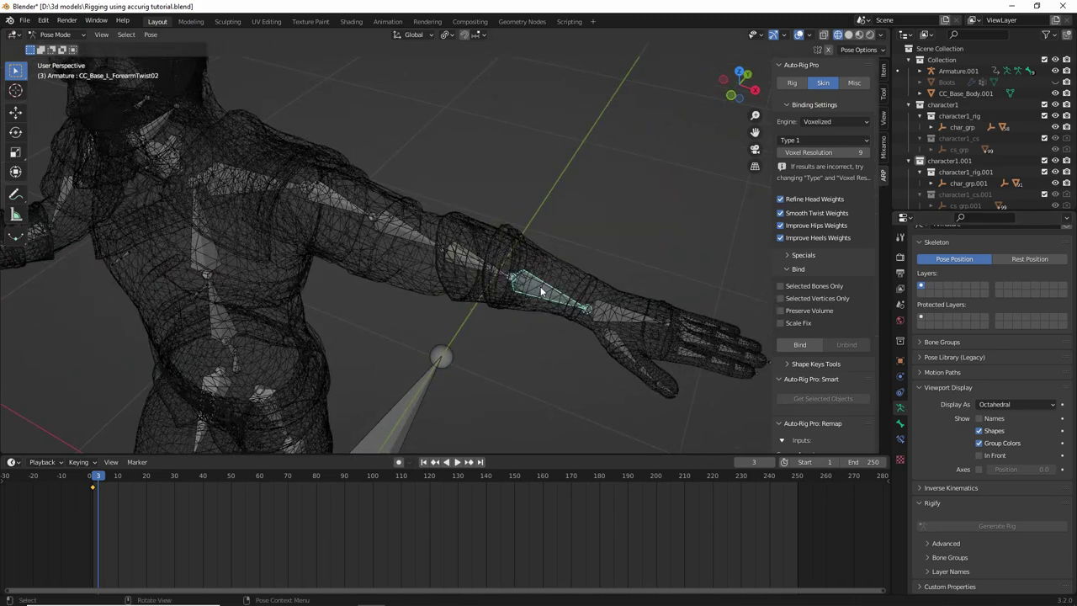
shift+middle_drag(547, 293, 486, 284)
scroll(485, 284, up, 3)
scroll(483, 284, down, 2)
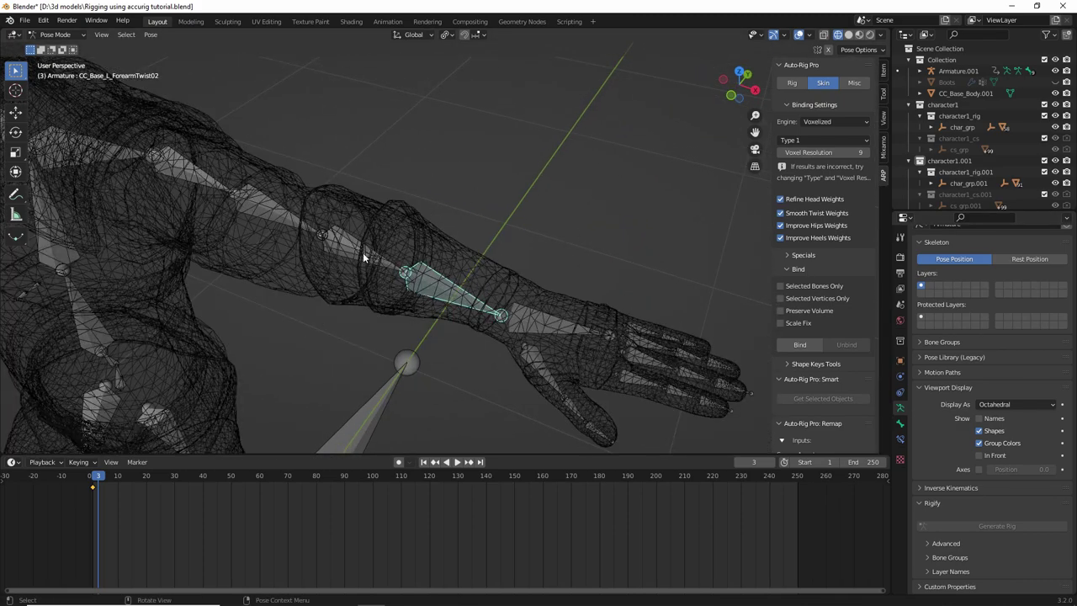
scroll(454, 323, down, 3)
scroll(456, 321, up, 1)
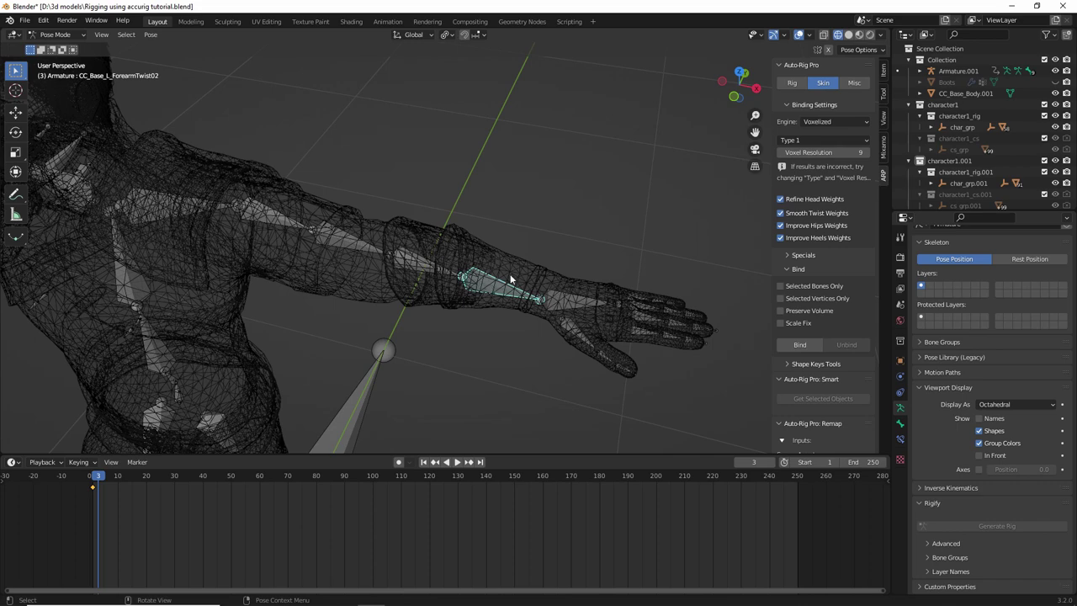
scroll(509, 277, down, 3)
middle_drag(509, 277, 535, 284)
drag(529, 220, 682, 344)
click(638, 334)
middle_drag(634, 333, 557, 318)
scroll(551, 317, up, 4)
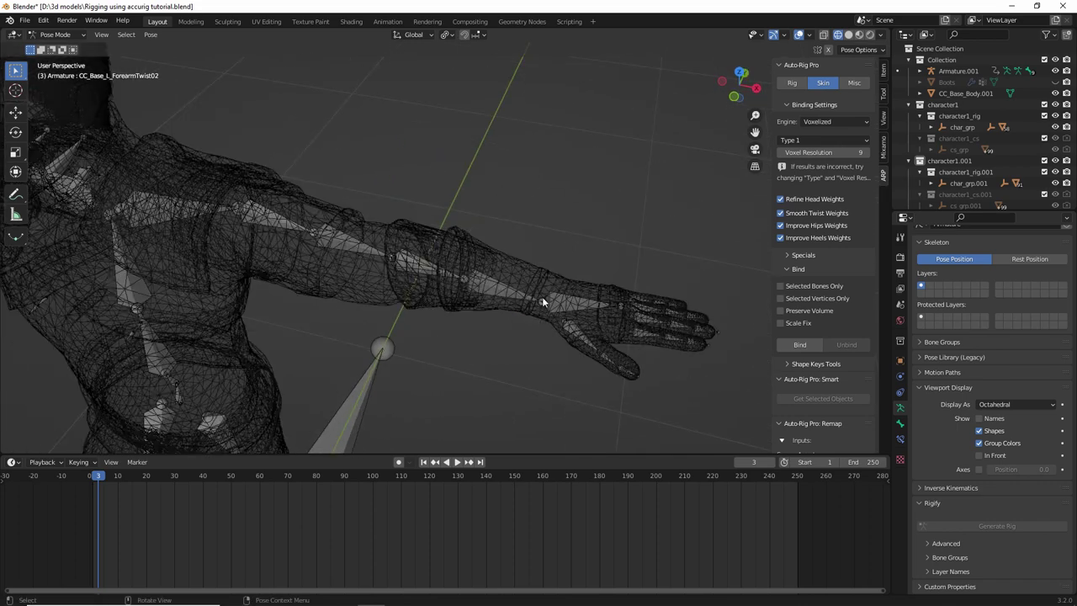
click(543, 298)
scroll(523, 287, down, 5)
Step: Inspect the second forearm twist bone of the bent right arm, and view the posed character as a whole
middle_drag(523, 287, 630, 303)
scroll(439, 347, up, 3)
click(445, 318)
middle_drag(519, 314, 422, 262)
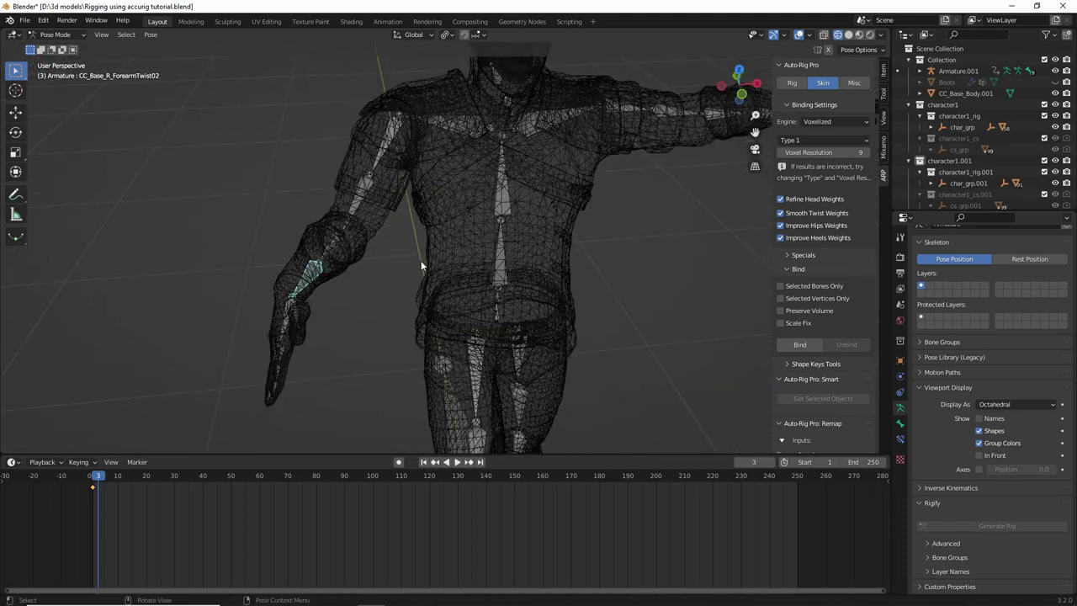
scroll(421, 262, down, 5)
middle_drag(387, 315, 461, 318)
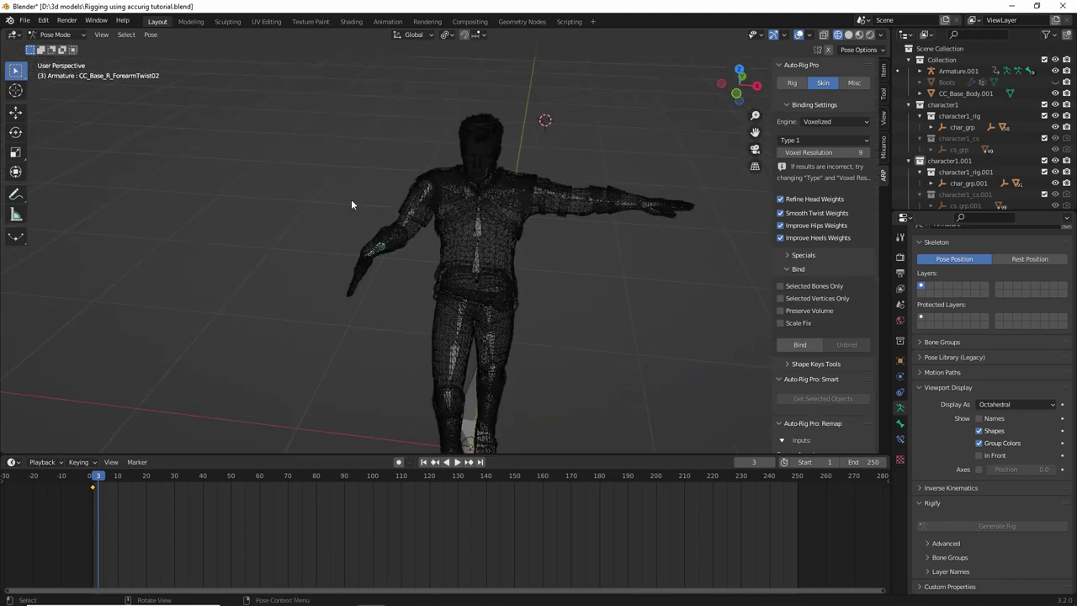
middle_drag(452, 195, 360, 341)
mouse_move(465, 343)
middle_down()
mouse_move(536, 325)
mouse_move(449, 349)
middle_up()
scroll(469, 360, down, 2)
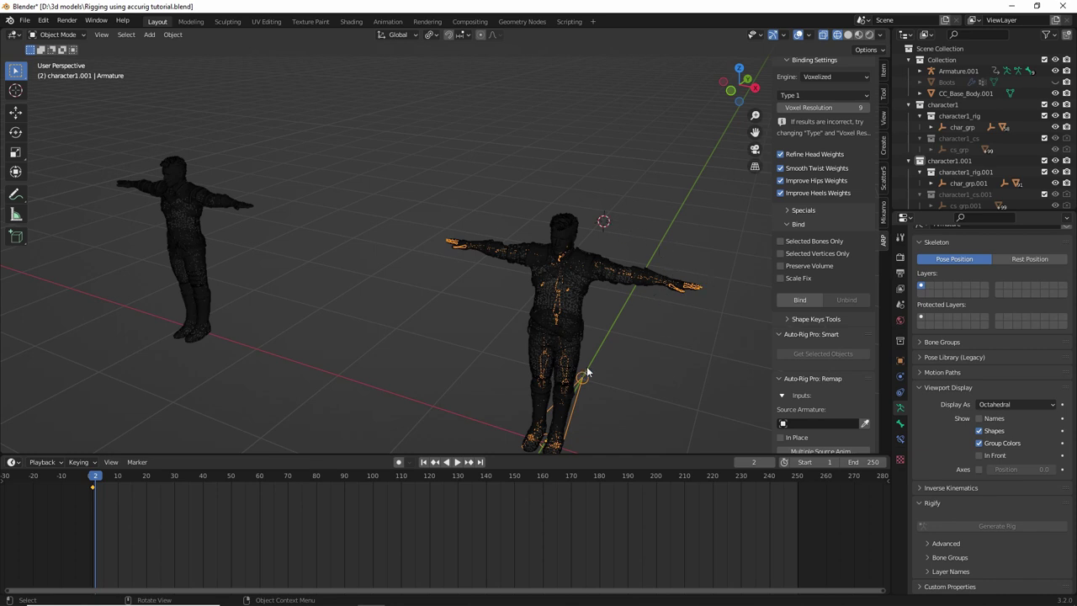
Step: Select the armature in Object Mode and view it from the side beside the second character
middle_drag(587, 373, 541, 357)
click(548, 369)
click(552, 414)
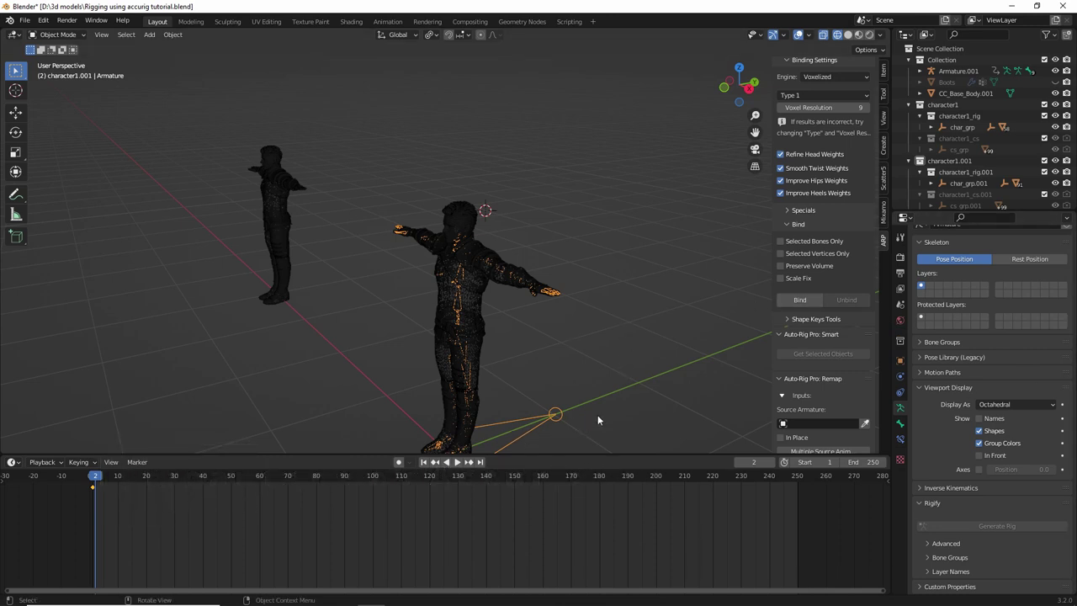
middle_drag(604, 407, 595, 371)
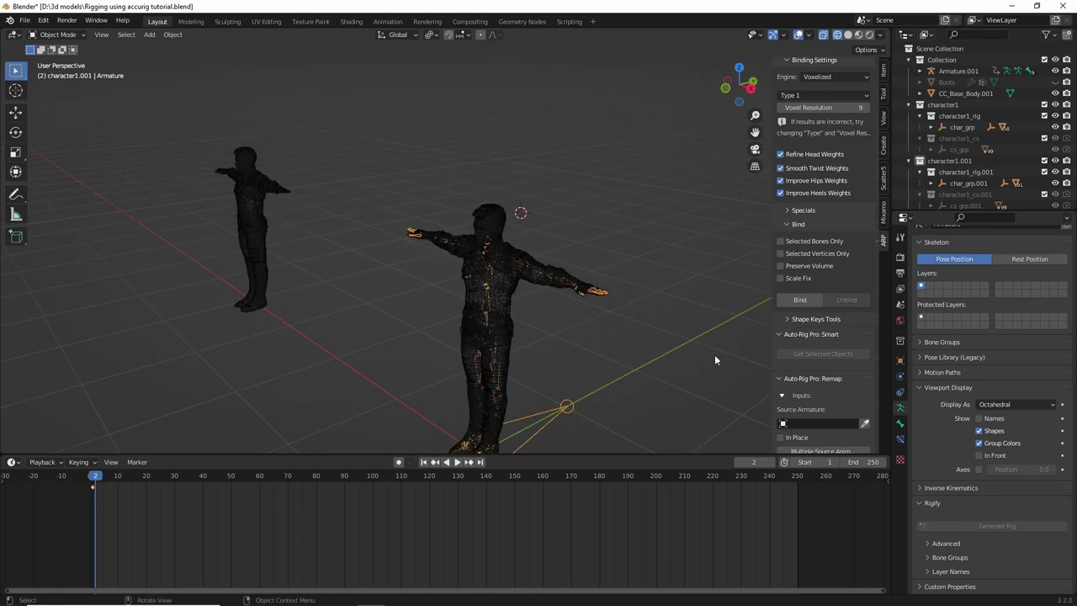